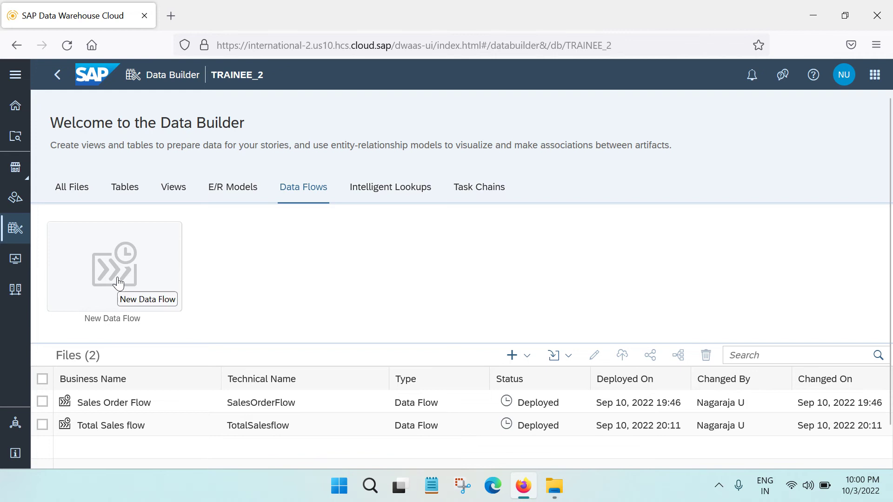
- Create a new data flow and add the Sales Fact table from the repository to the canvas as a source
left_click(118, 283)
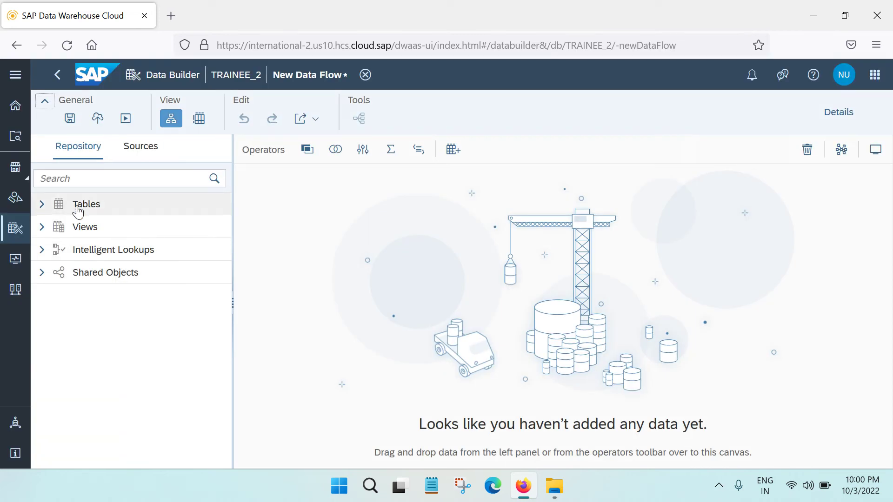
left_click(66, 171)
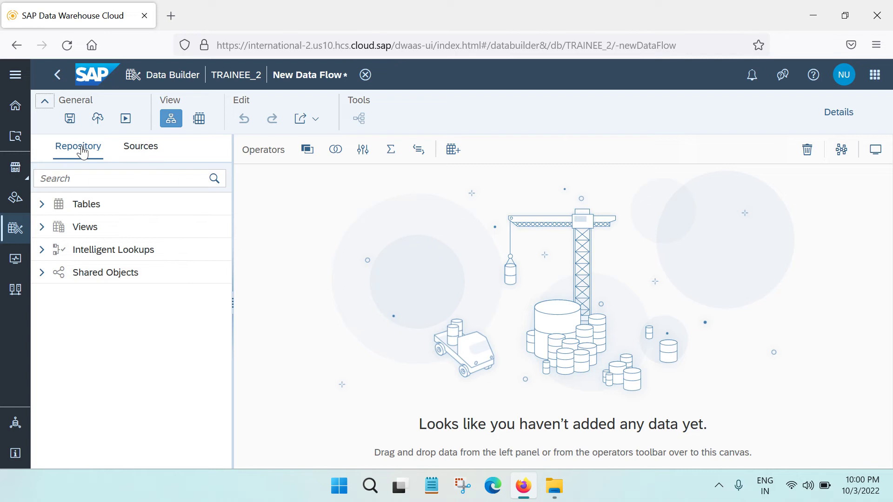
left_click(37, 205)
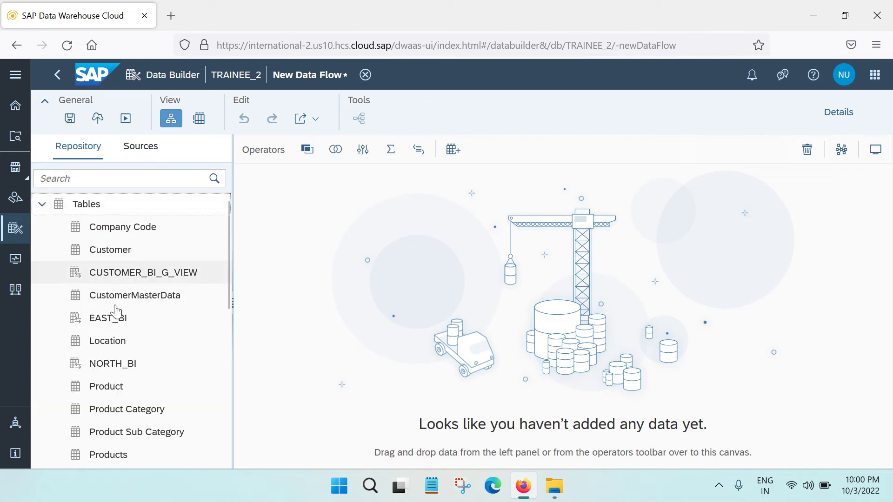
scroll(143, 349, "down", 3)
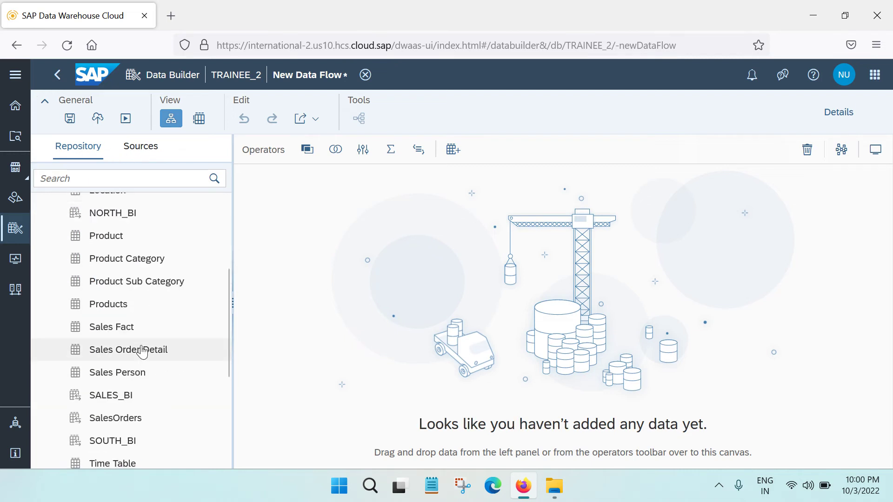
scroll(130, 279, "down", 2)
left_click_drag(117, 257, 325, 233)
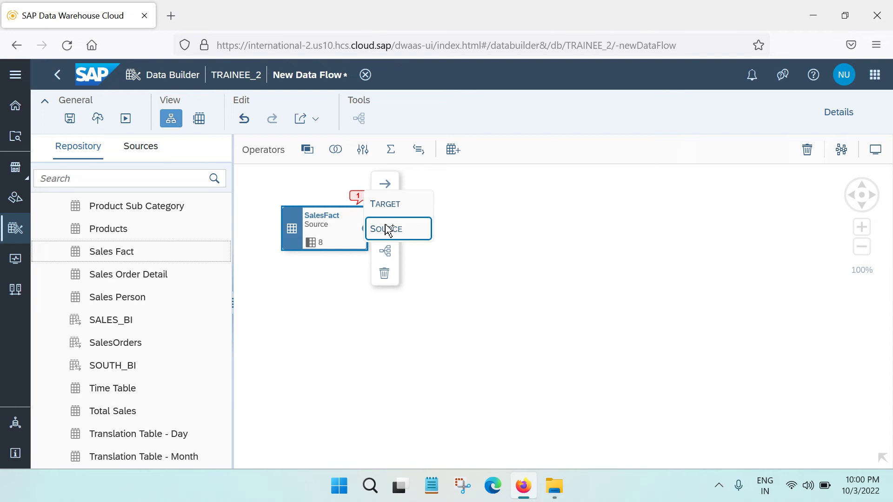
left_click(388, 237)
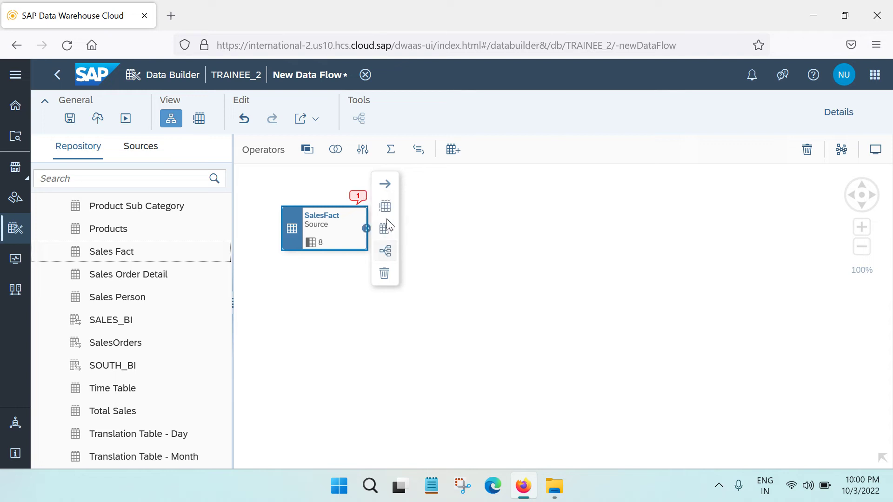
left_click(342, 300)
left_click(329, 231)
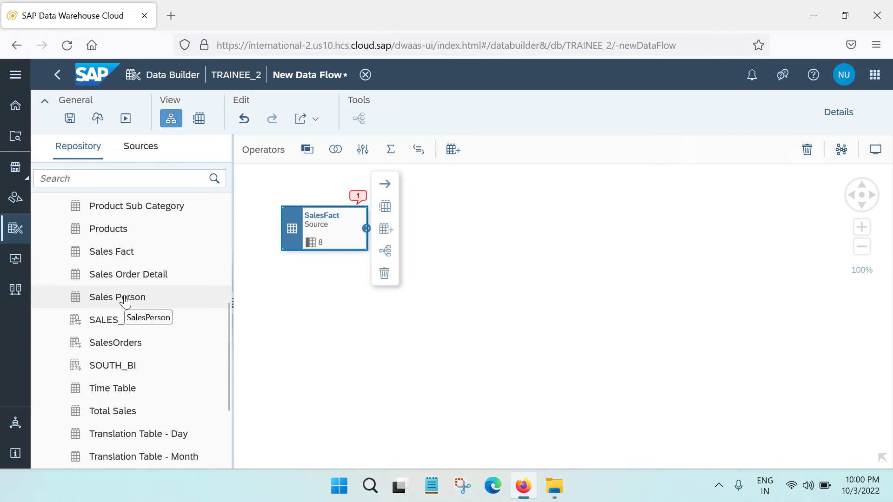
- Add the Sales Person table from the repository to the canvas as a source below SalesFact
left_click_drag(125, 274, 119, 293)
scroll(120, 293, "up", 1)
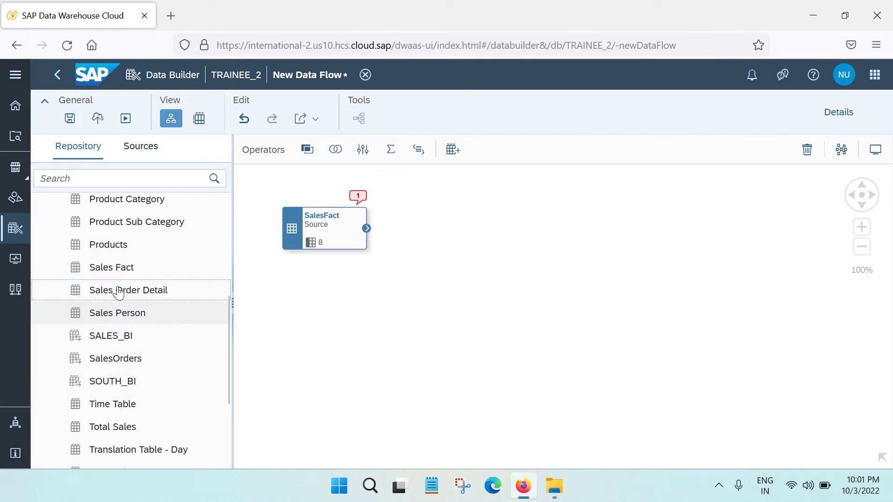
scroll(119, 293, "up", 5)
scroll(133, 296, "down", 7)
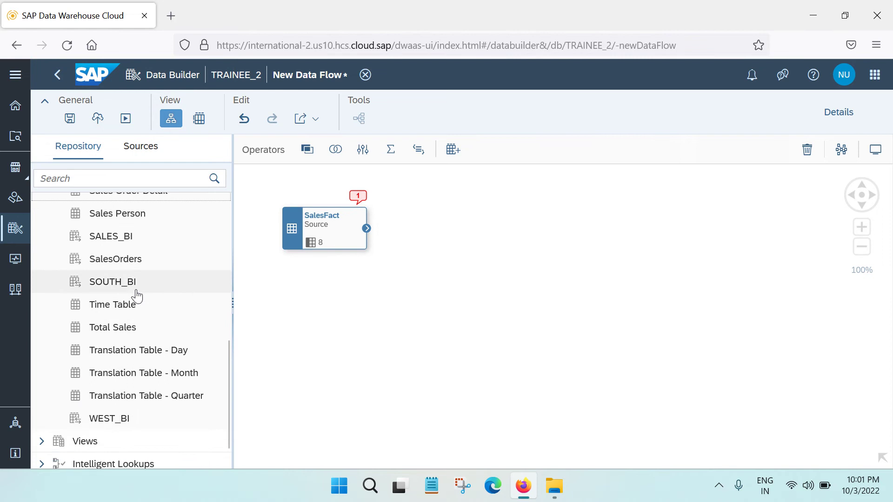
scroll(135, 297, "down", 1)
scroll(133, 293, "up", 3)
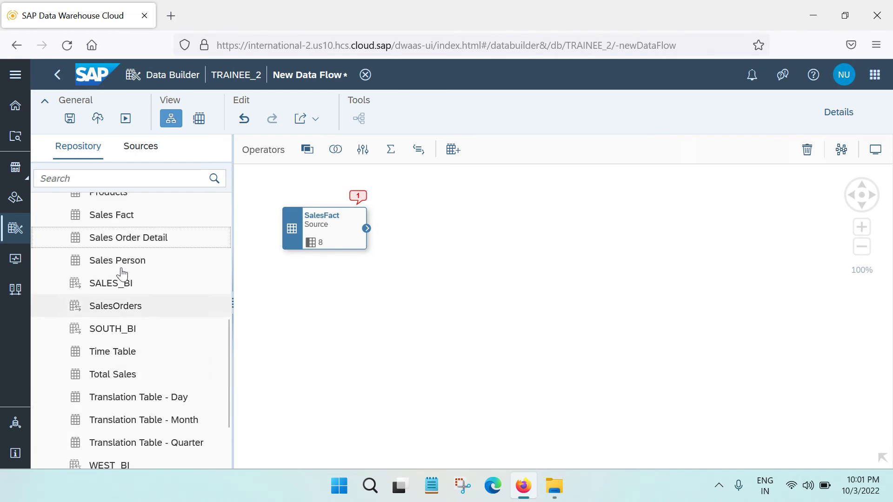
left_click_drag(119, 262, 319, 293)
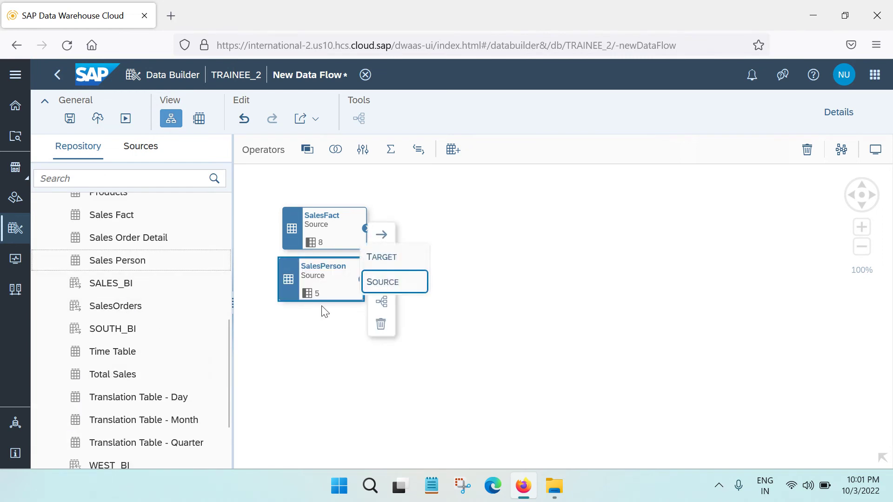
left_click(372, 281)
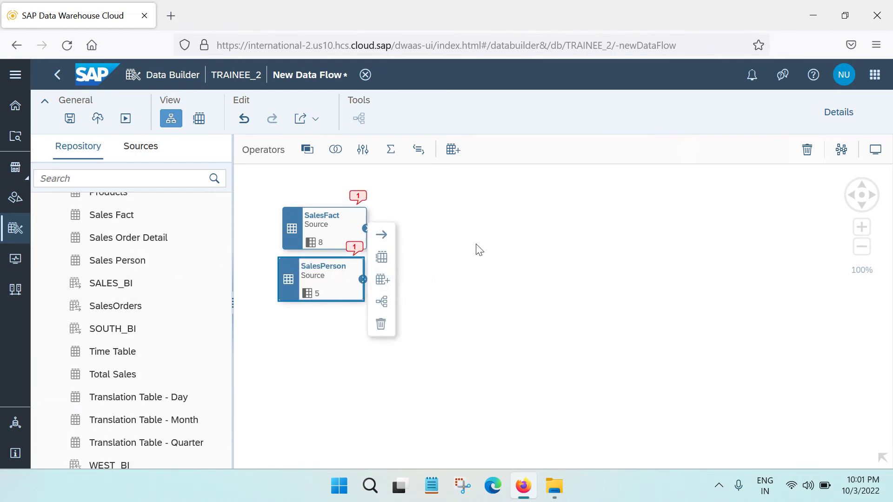
left_click(438, 243)
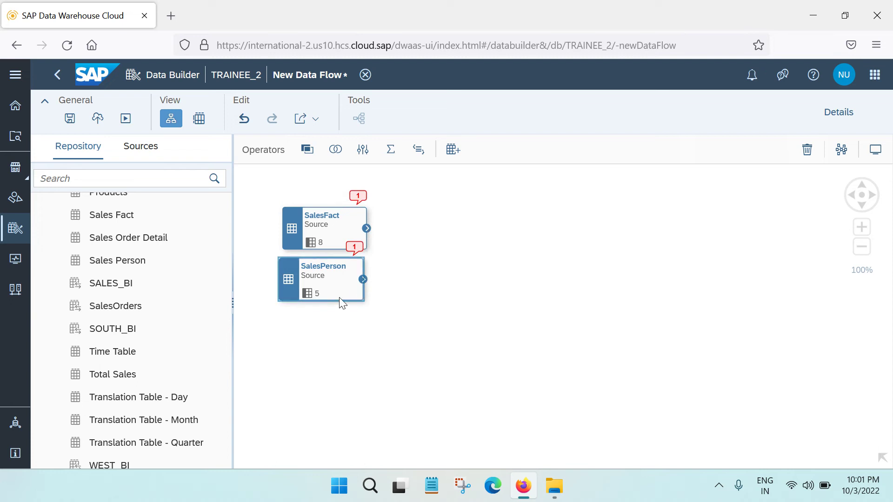
- Add a Join operator beside the two sources and connect the SalesFact and SalesPerson outputs to its inputs
left_click_drag(327, 279, 327, 225)
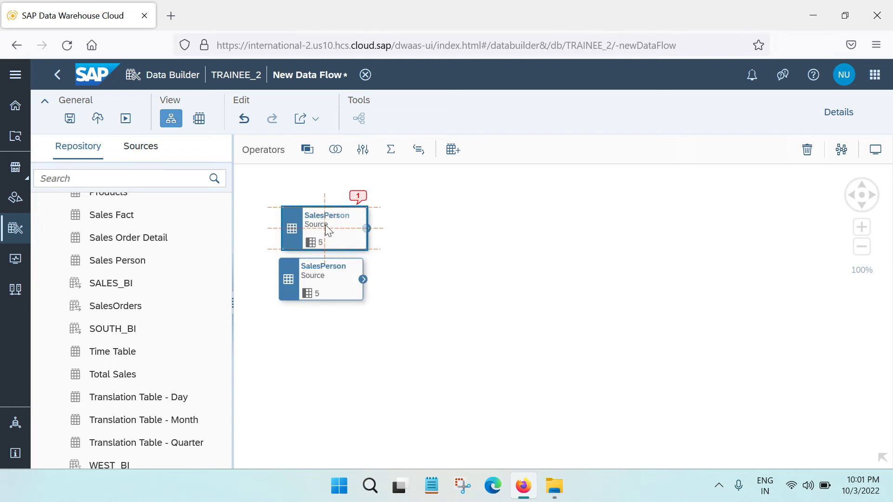
left_click_drag(328, 284, 348, 244)
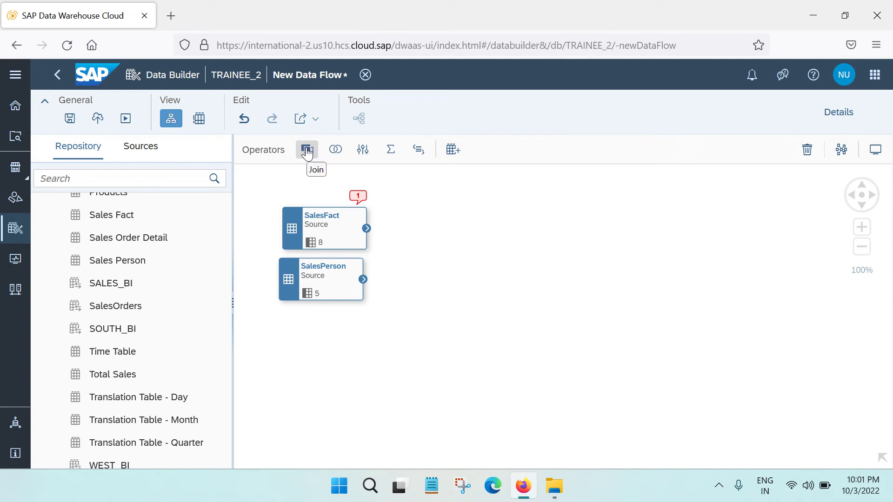
left_click_drag(307, 153, 474, 258)
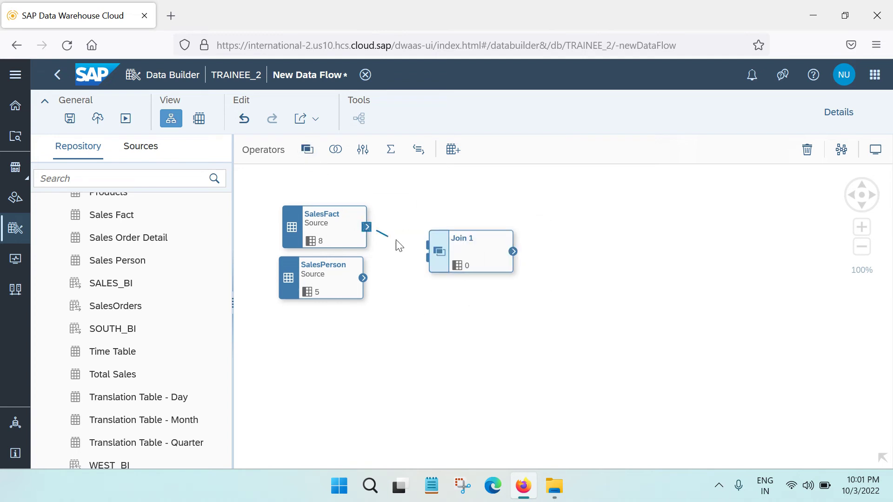
left_click_drag(396, 240, 429, 245)
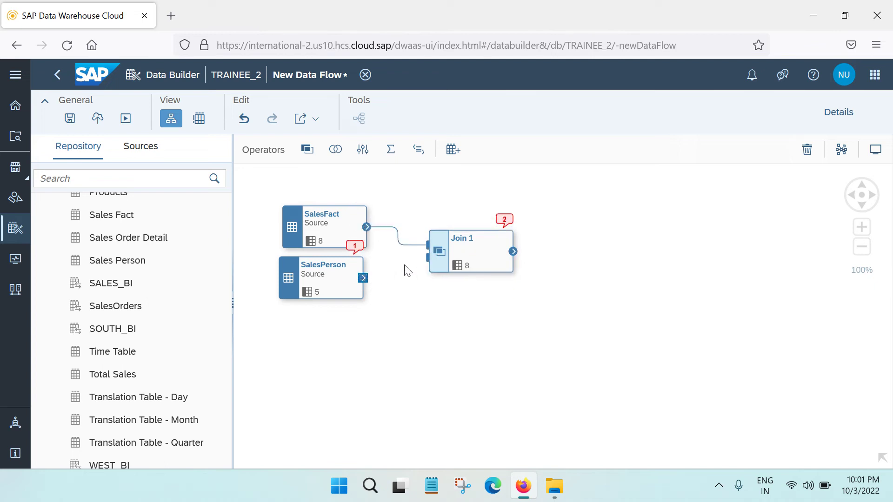
left_click_drag(407, 271, 427, 257)
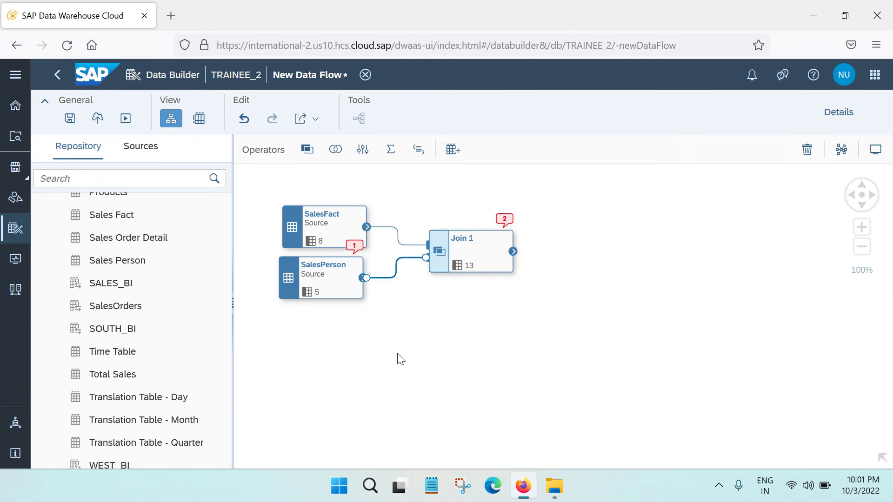
- Open the details of the Join 1 operator and expand its properties to the full-size view
left_click(468, 247)
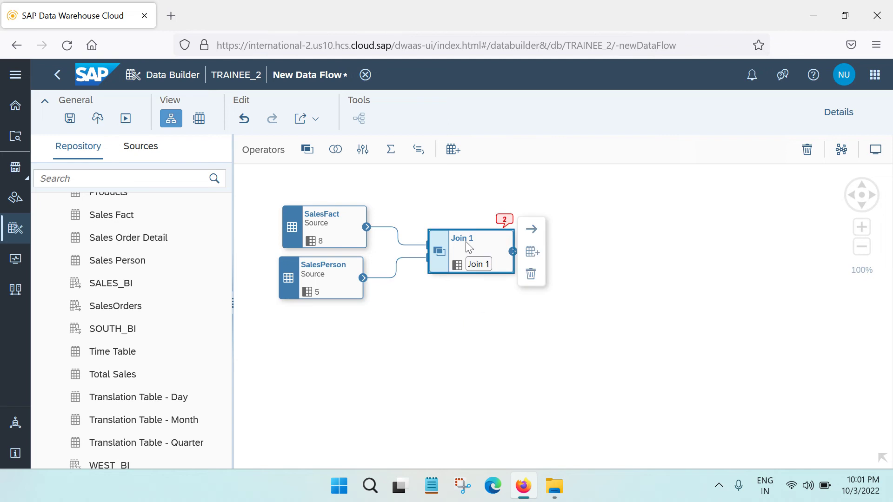
left_click(840, 116)
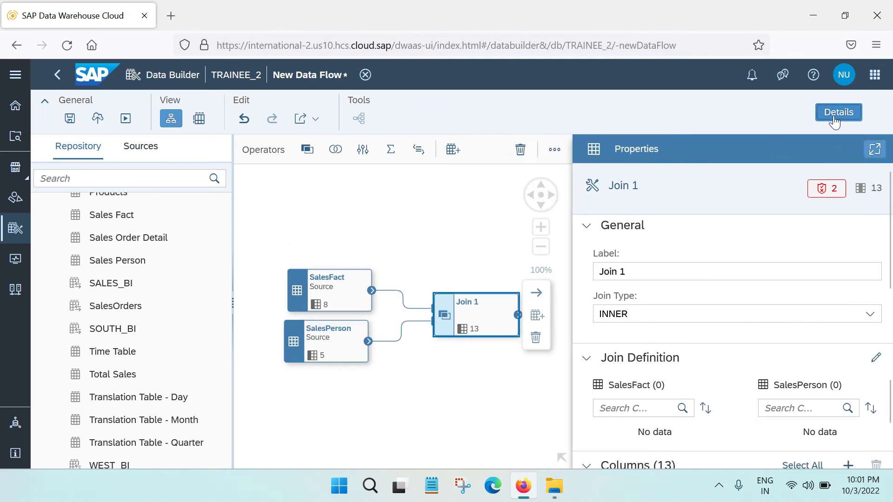
scroll(869, 279, "down", 2)
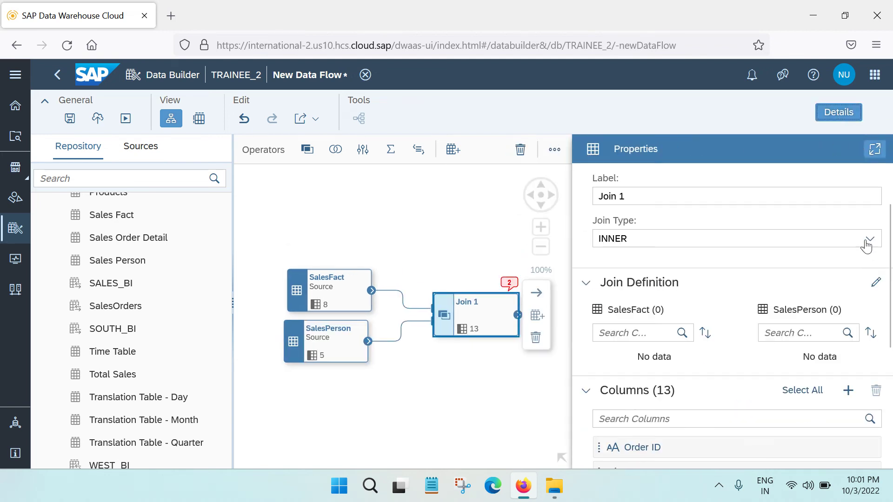
left_click(868, 240)
left_click(868, 240)
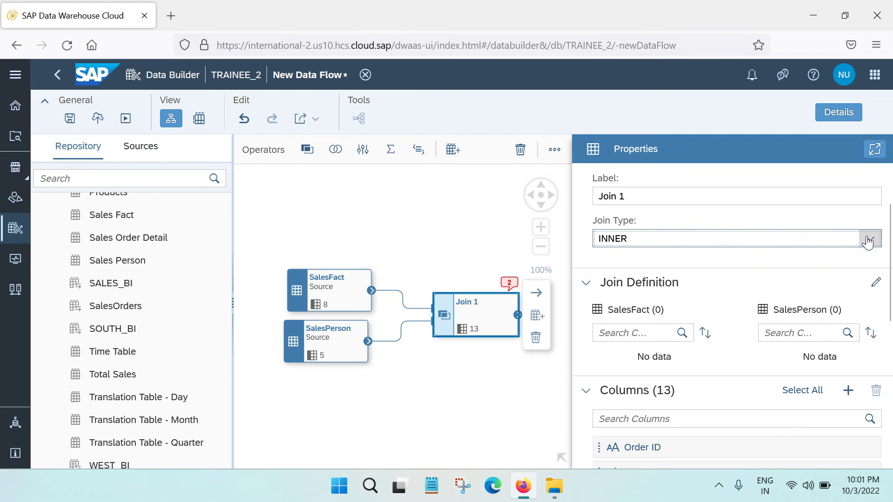
scroll(767, 282, "down", 2)
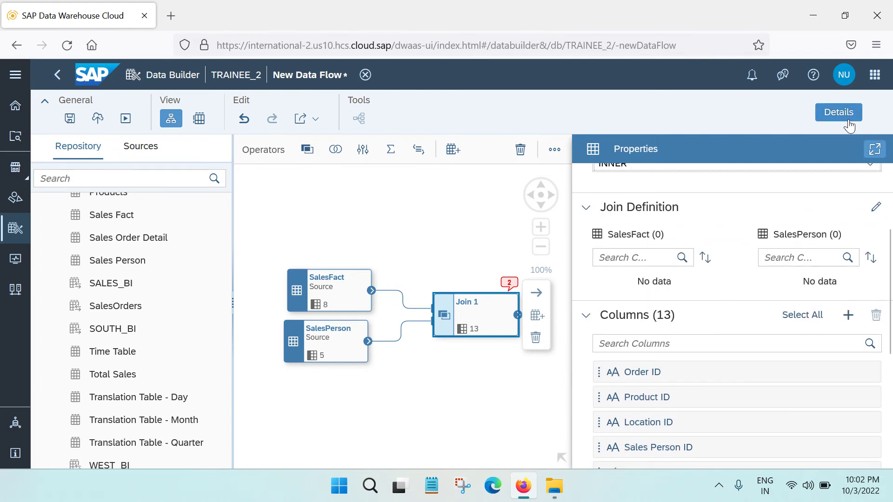
left_click(877, 156)
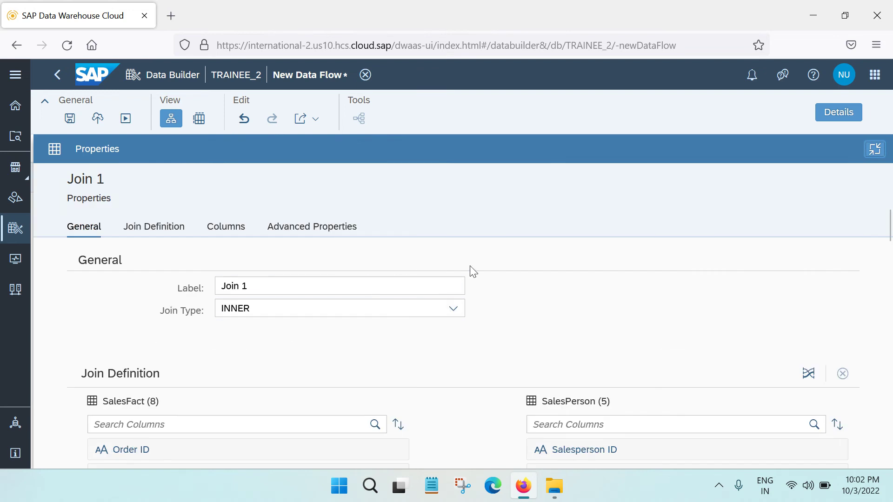
- Choose the join type for Join 1 in its general properties
scroll(157, 315, "down", 2)
scroll(301, 299, "up", 2)
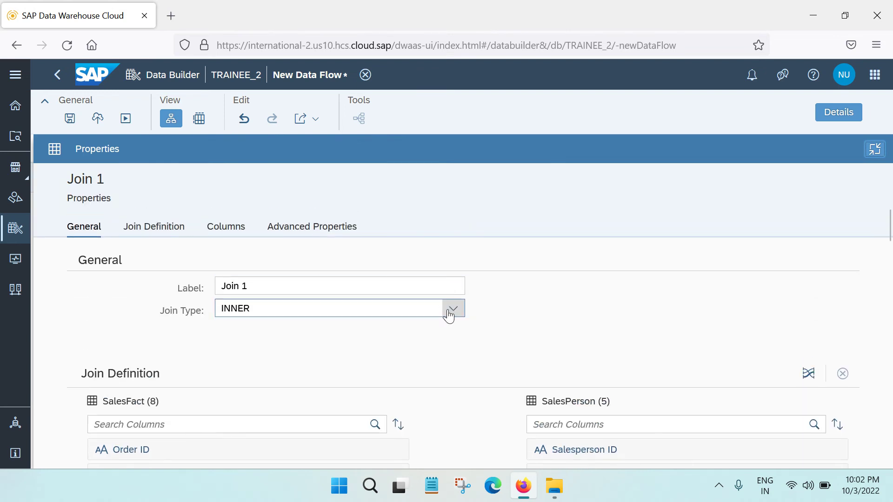
scroll(449, 326, "down", 2)
scroll(452, 335, "down", 2)
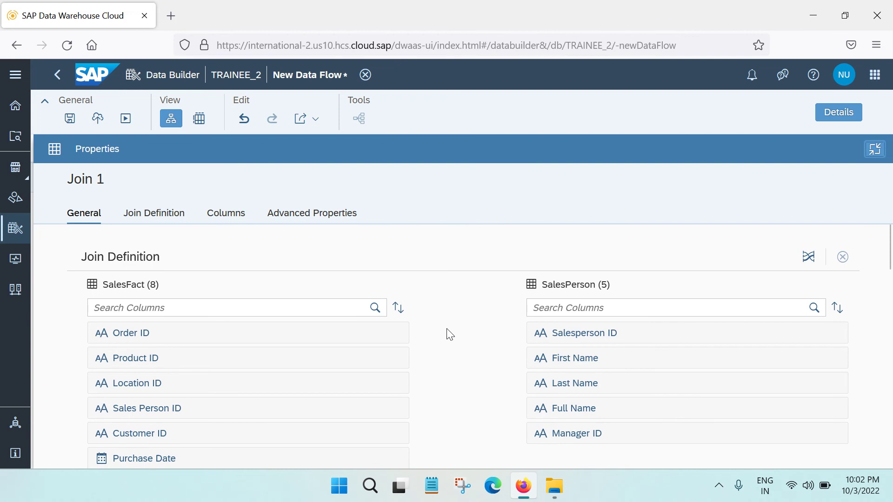
scroll(449, 335, "down", 2)
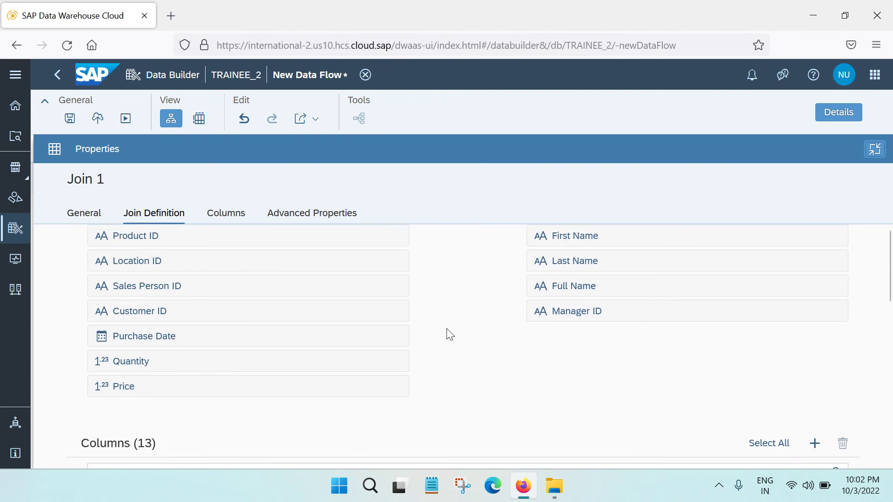
scroll(433, 333, "up", 4)
scroll(418, 321, "up", 2)
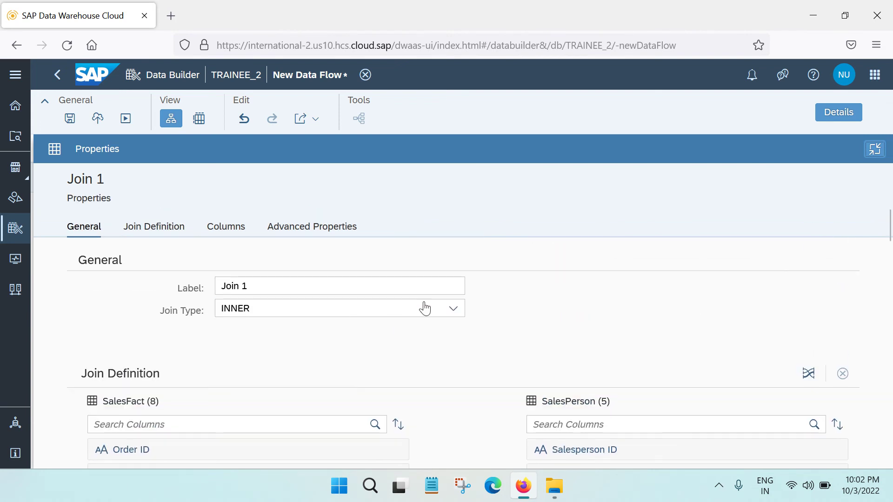
left_click(450, 308)
left_click(254, 359)
- Map Sales Person ID of SalesFact to Salesperson ID of SalesPerson in the join definition
scroll(427, 366, "down", 5)
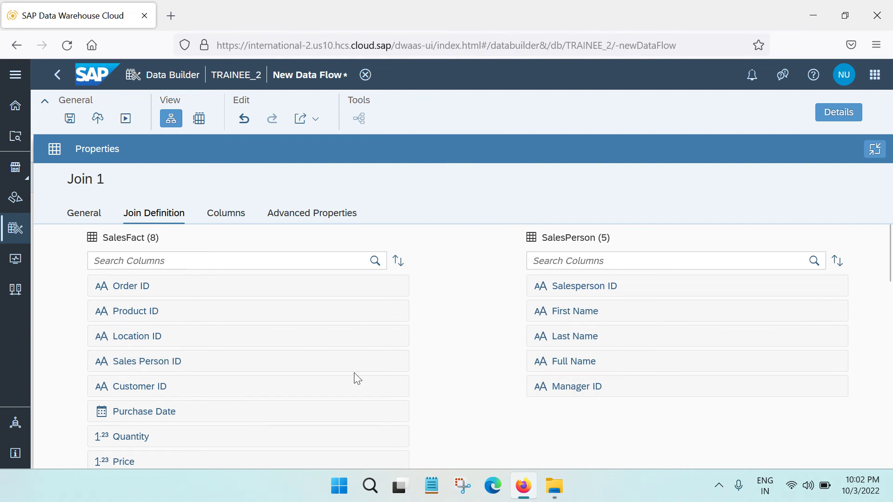
left_click_drag(372, 367, 554, 289)
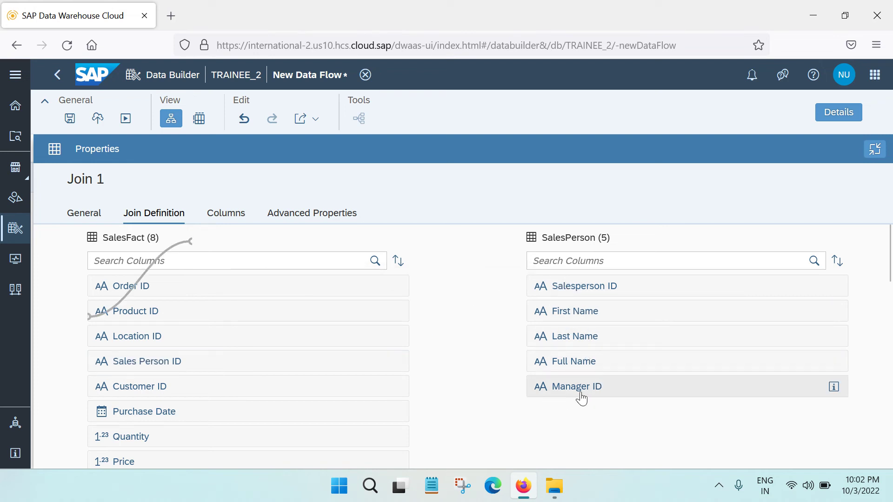
scroll(294, 418, "down", 2)
scroll(299, 418, "down", 1)
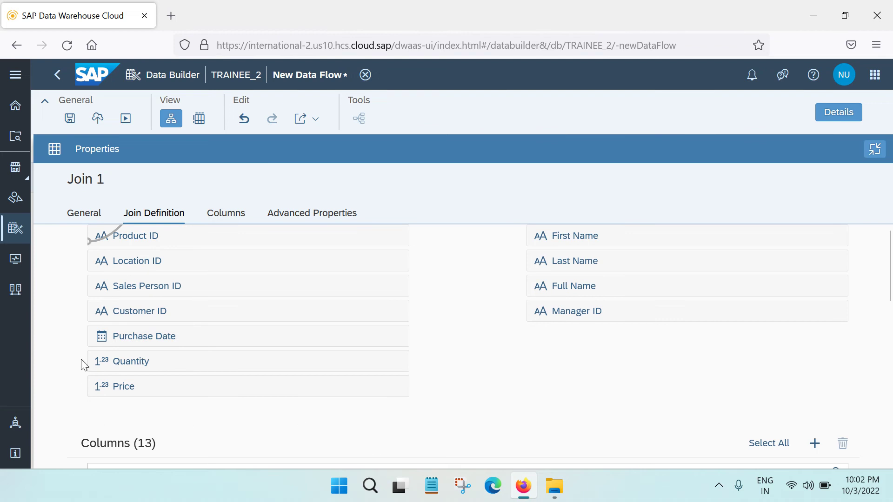
scroll(138, 370, "up", 3)
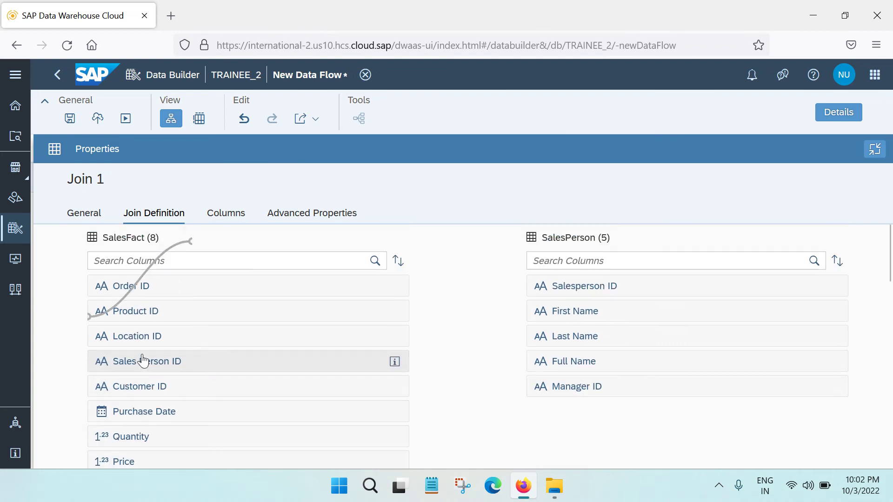
- Review Join 1's output columns, the actions available for the Order ID column, and the advanced properties section
left_click(224, 215)
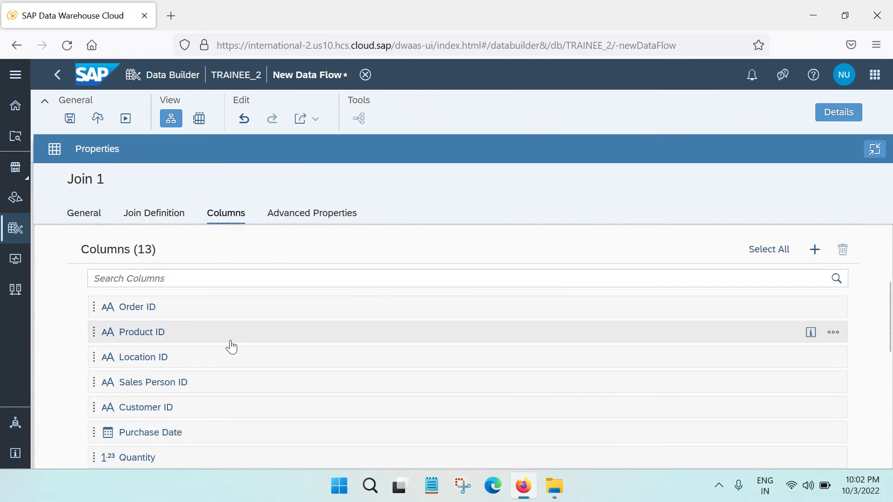
scroll(230, 345, "down", 3)
scroll(339, 343, "up", 3)
left_click(833, 307)
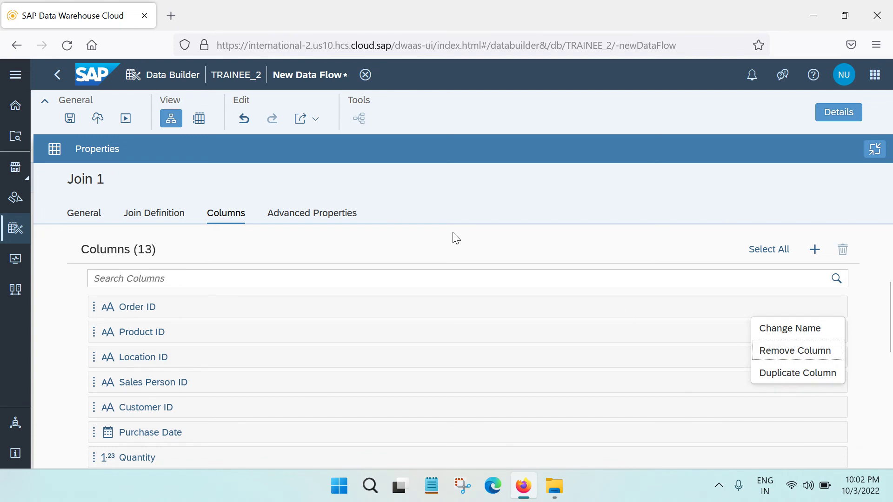
left_click(410, 247)
left_click(274, 225)
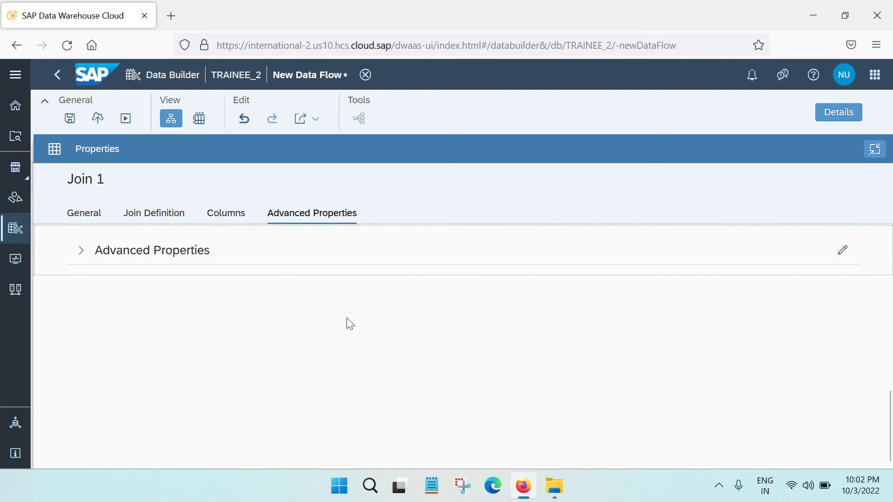
- Review Join 1's join optimization, columns, join definition and general properties, and read its validation messages in the compact properties view
left_click(88, 255)
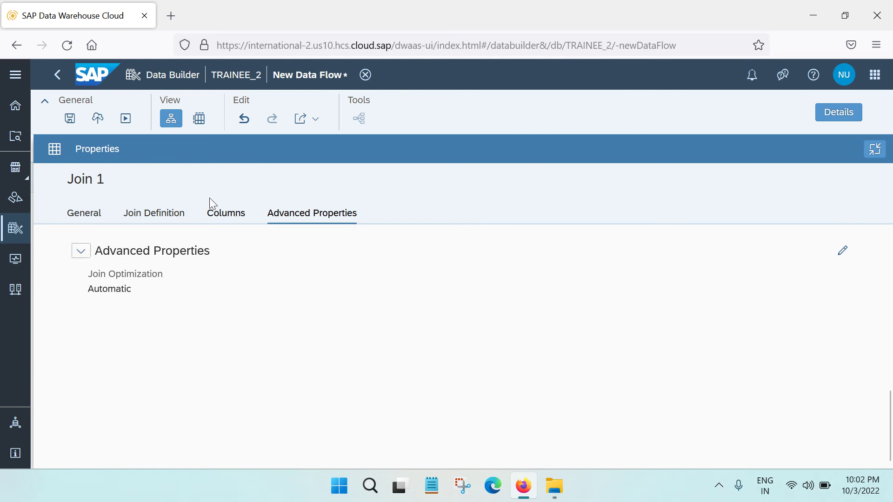
left_click(226, 213)
left_click(161, 214)
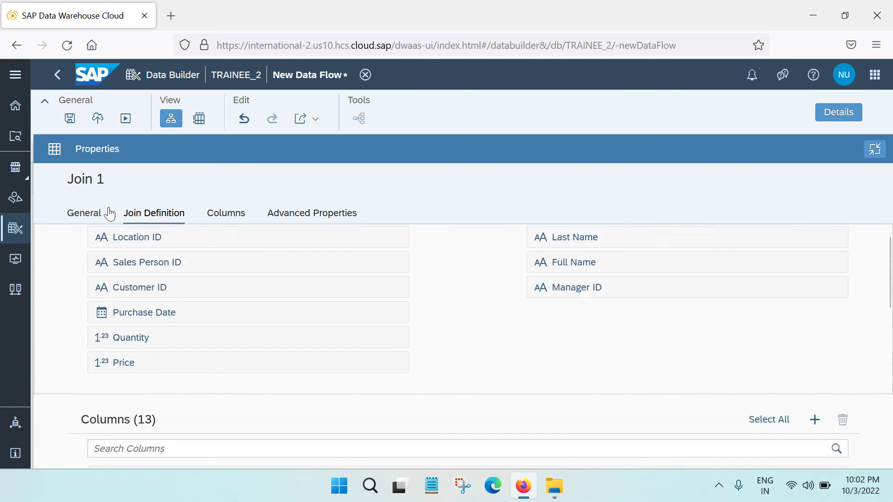
left_click(95, 213)
left_click(875, 151)
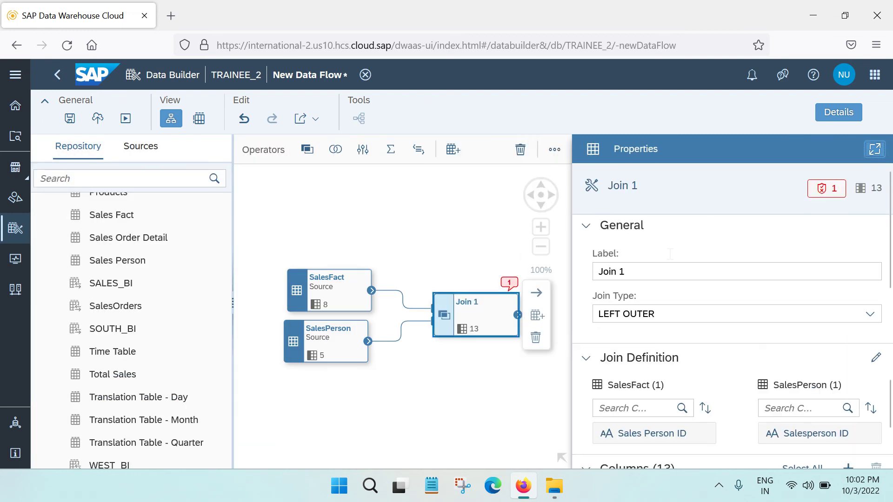
left_click(827, 189)
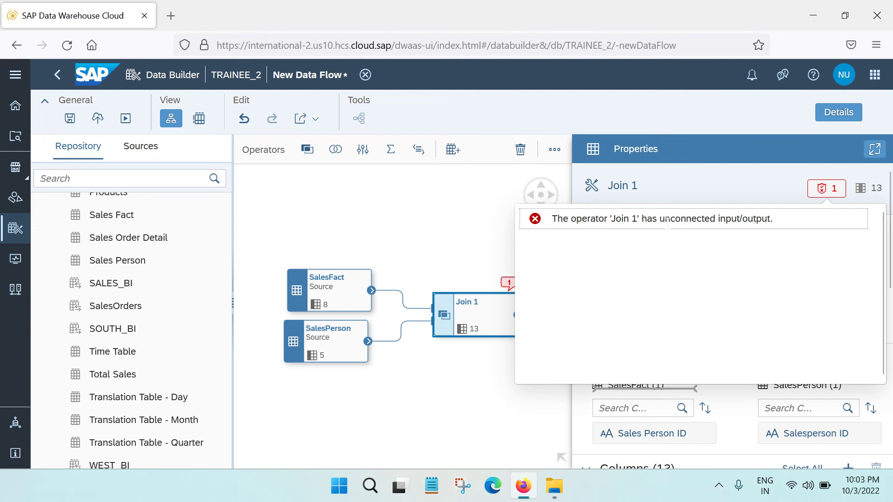
left_click(839, 189)
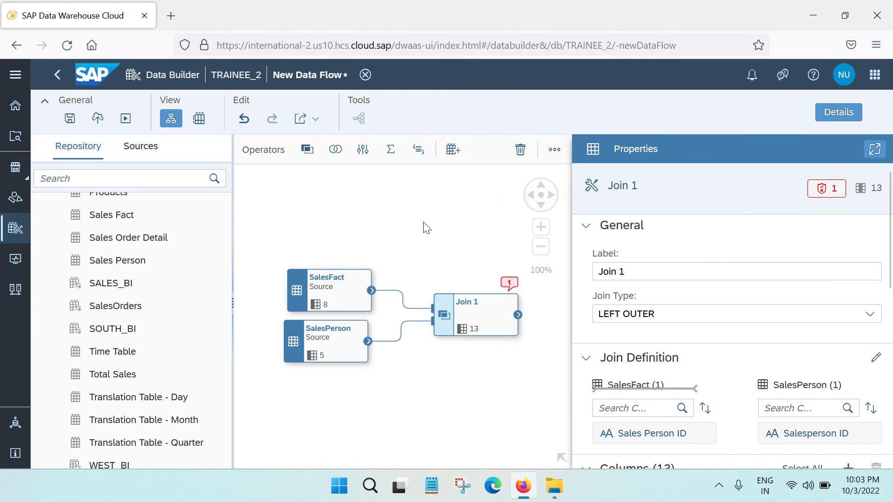
- Hide the details, line up the SalesFact source above SalesPerson, and shift the diagram to free space after Join 1
left_click(839, 112)
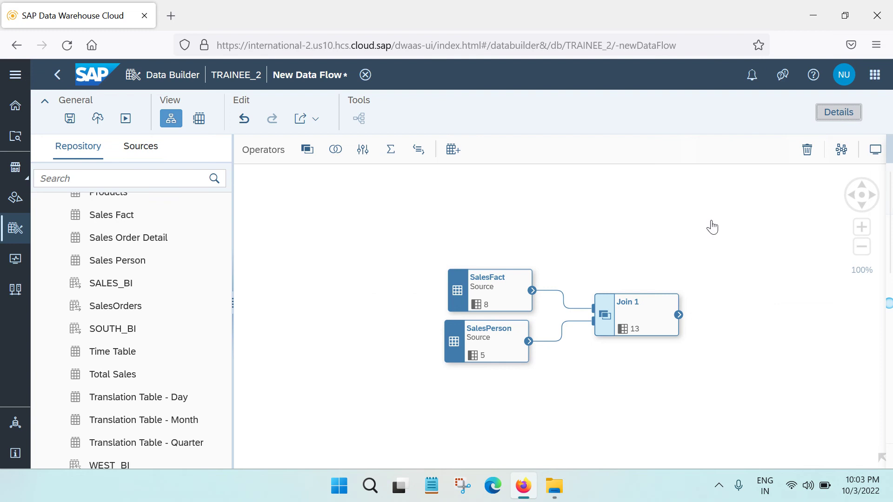
mouse_move(468, 272)
left_mouse_down()
mouse_move(303, 214)
mouse_move(289, 191)
mouse_move(416, 279)
mouse_move(460, 284)
left_mouse_up()
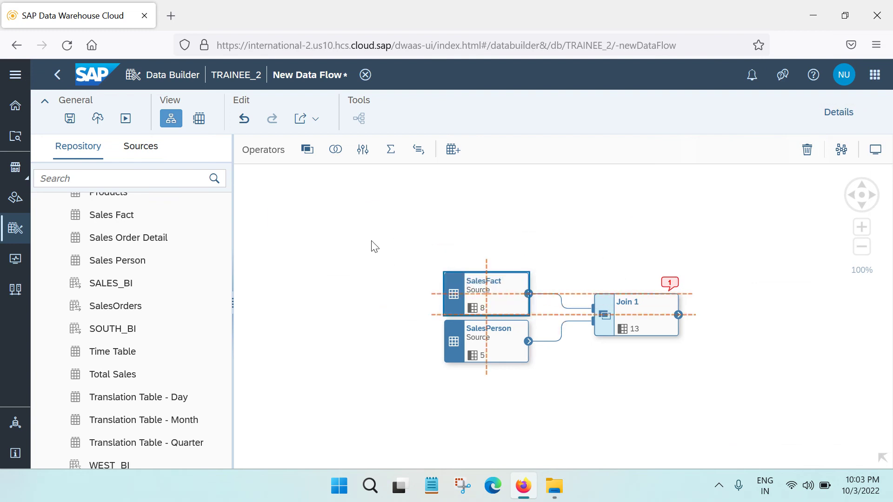
left_click_drag(370, 243, 238, 191)
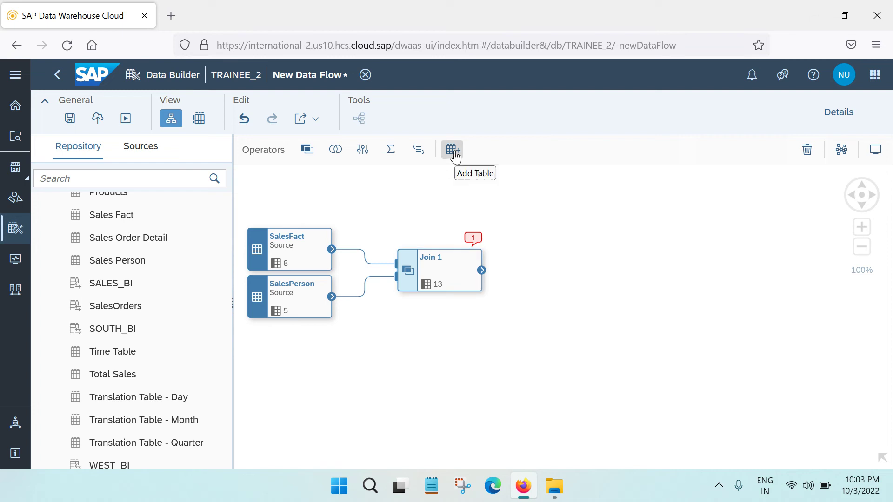
left_click_drag(139, 307, 616, 257)
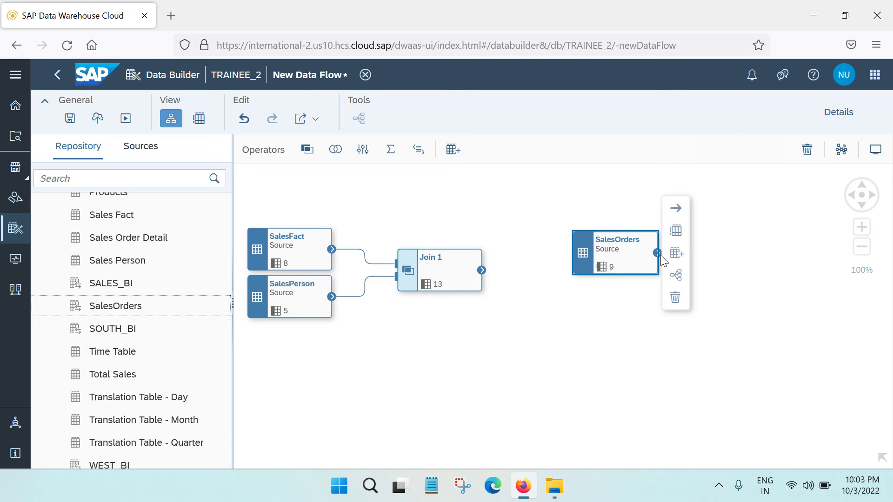
left_click(601, 254)
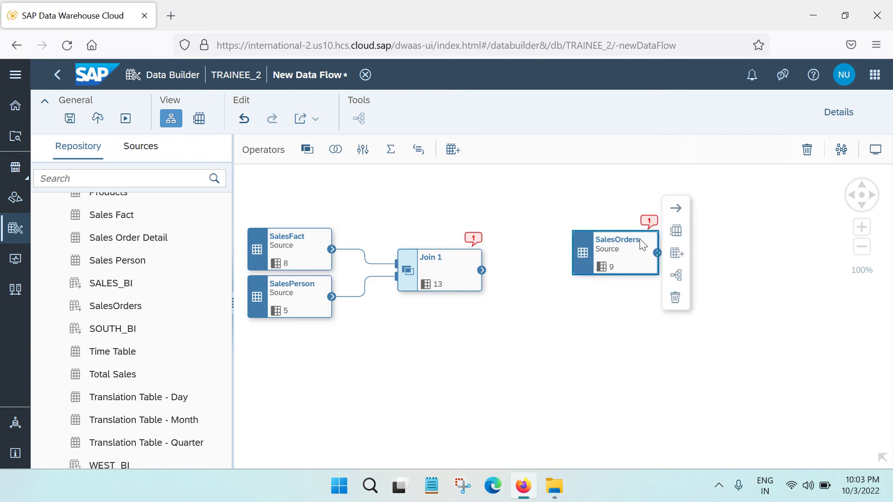
left_click(676, 300)
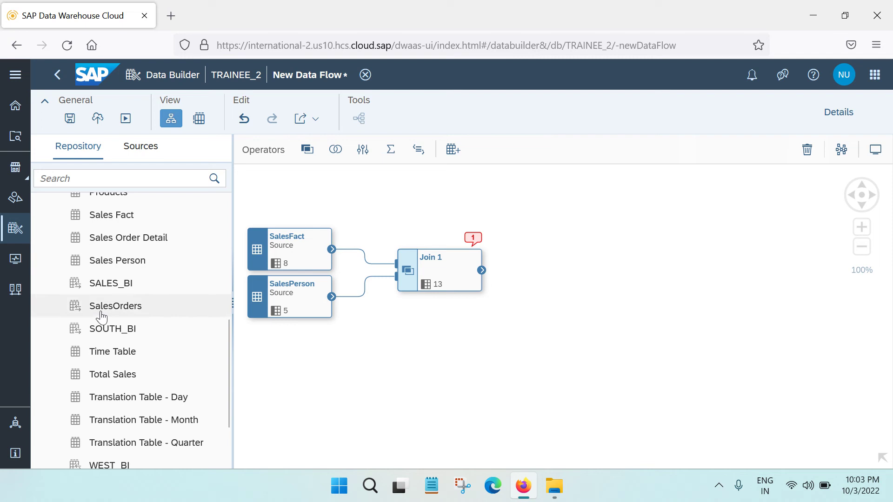
- Try the existing Sales Person table as a target connected to Join 1, and remove it from the data flow
left_click_drag(117, 267, 585, 266)
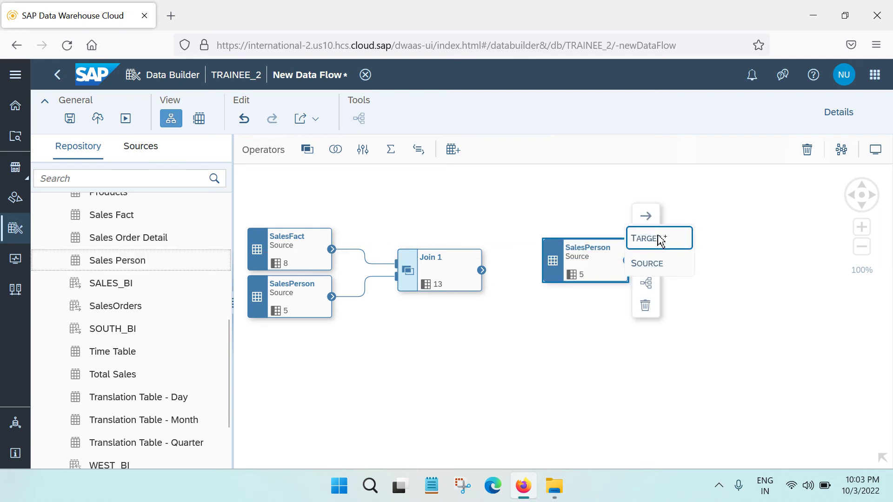
left_click(659, 240)
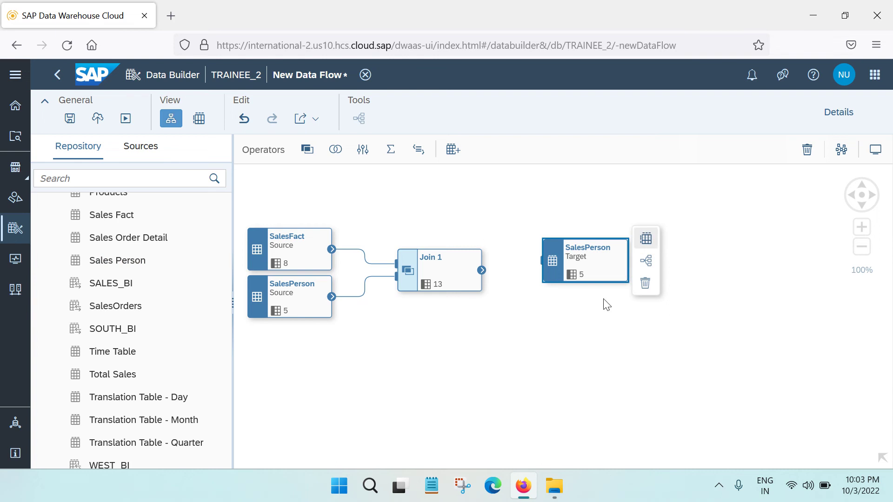
left_click_drag(482, 270, 539, 261)
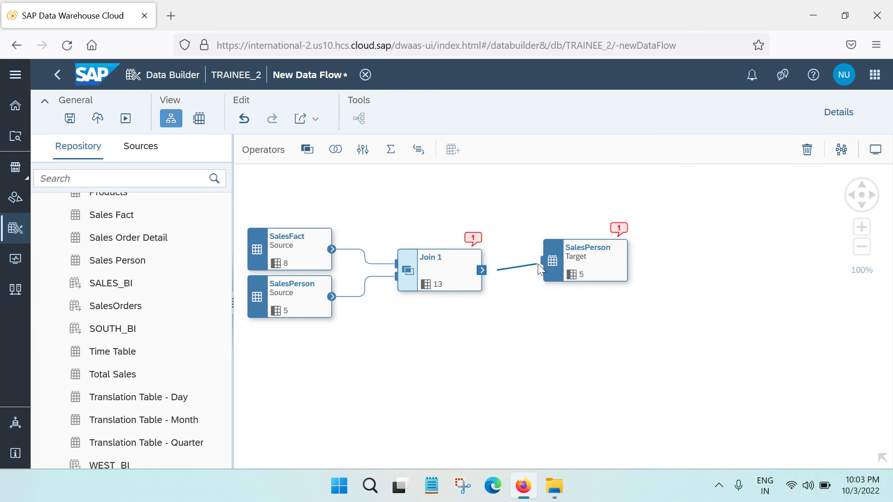
left_click(581, 266)
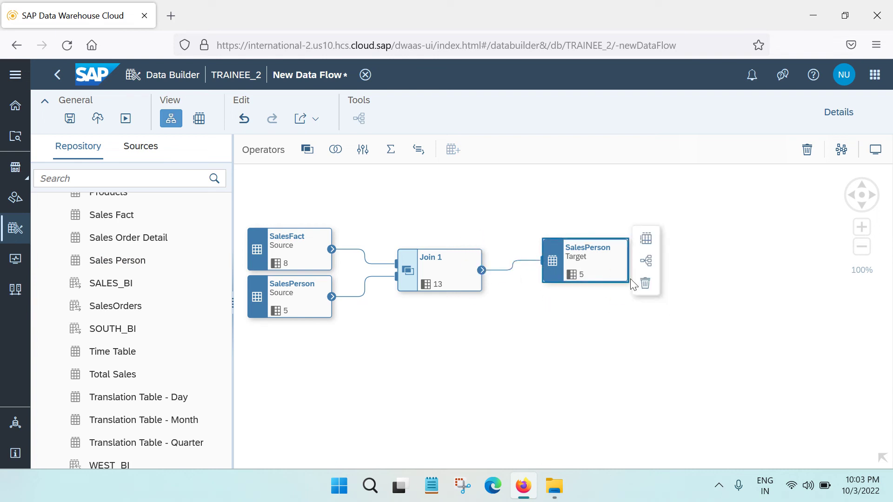
left_click(645, 284)
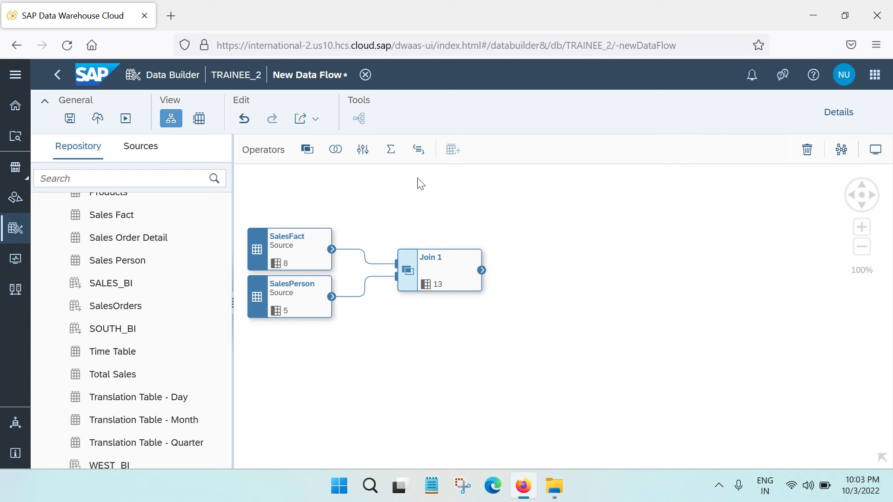
- Add a new target table to the data flow and connect Join 1's output to it
mouse_move(606, 264)
left_mouse_down()
mouse_move(648, 281)
mouse_move(622, 260)
left_mouse_up()
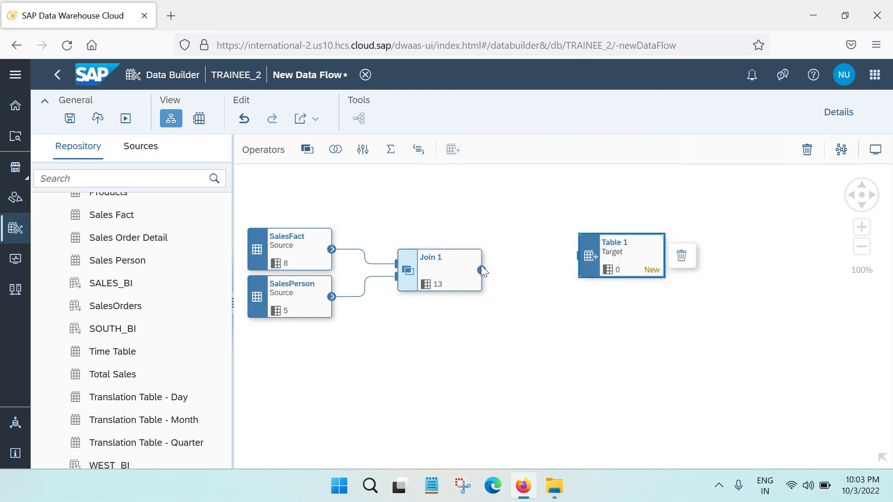
left_click_drag(482, 270, 577, 256)
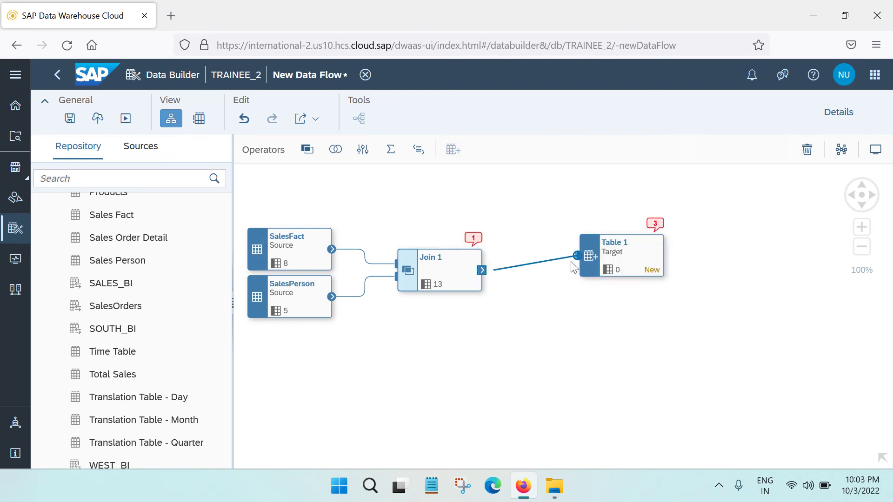
left_click(621, 257)
- Check Table 1's validation messages and columns in its details, and create and deploy it as Table_1
left_click(841, 112)
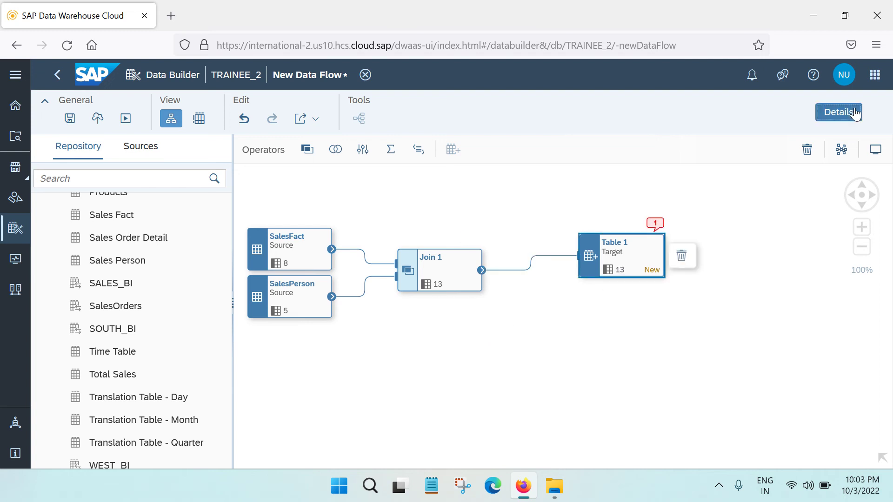
left_click(827, 190)
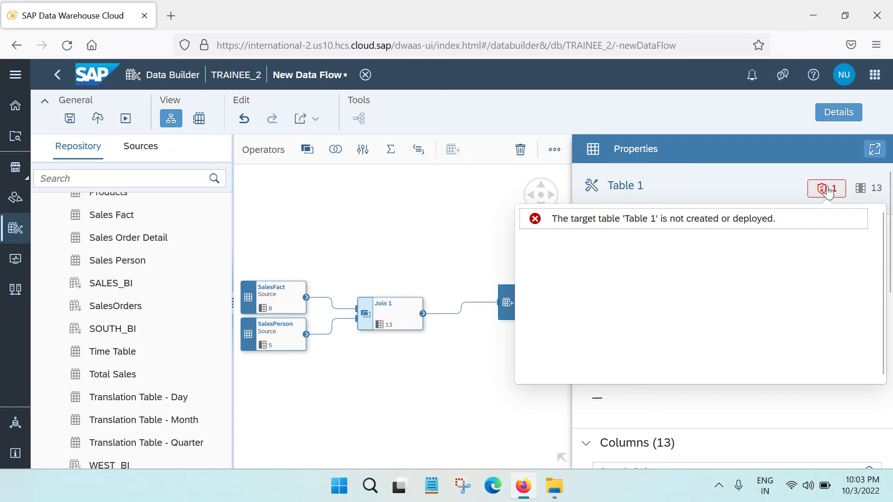
left_click(827, 190)
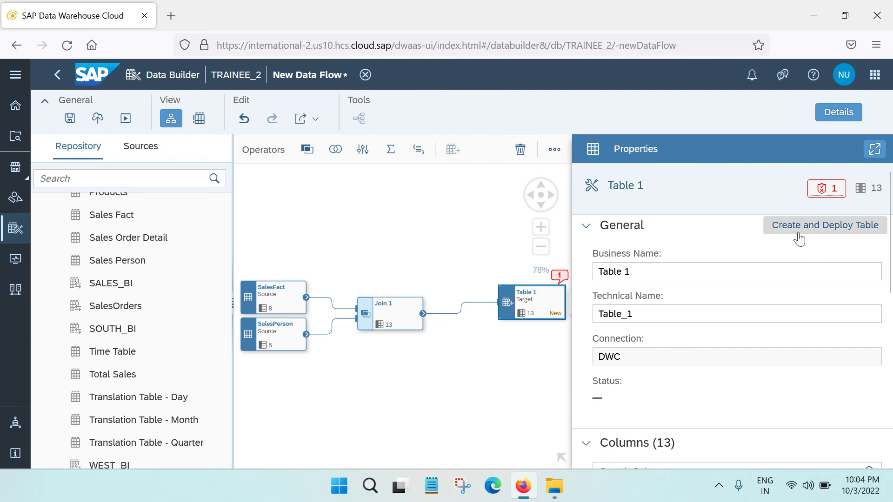
scroll(722, 347, "down", 8)
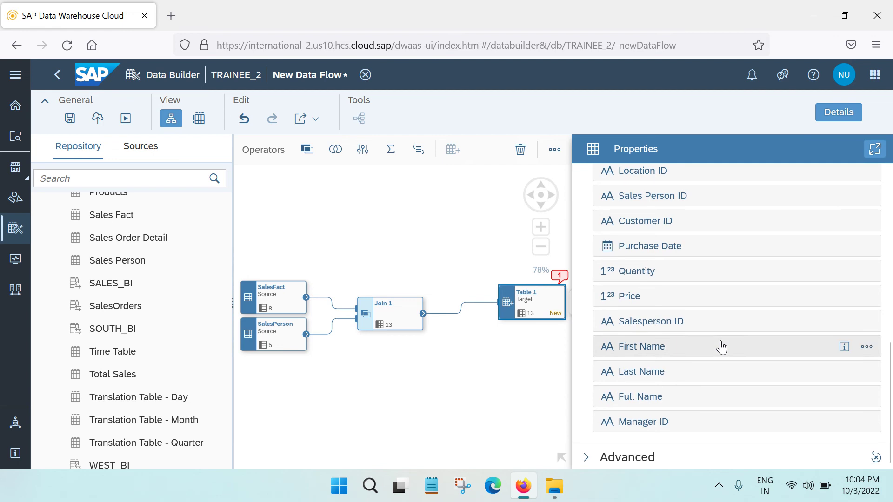
scroll(722, 346, "up", 8)
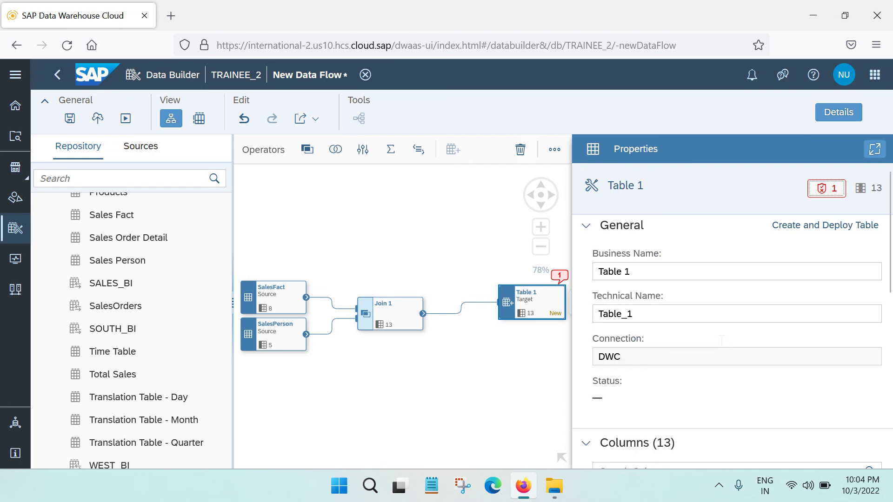
left_click(843, 233)
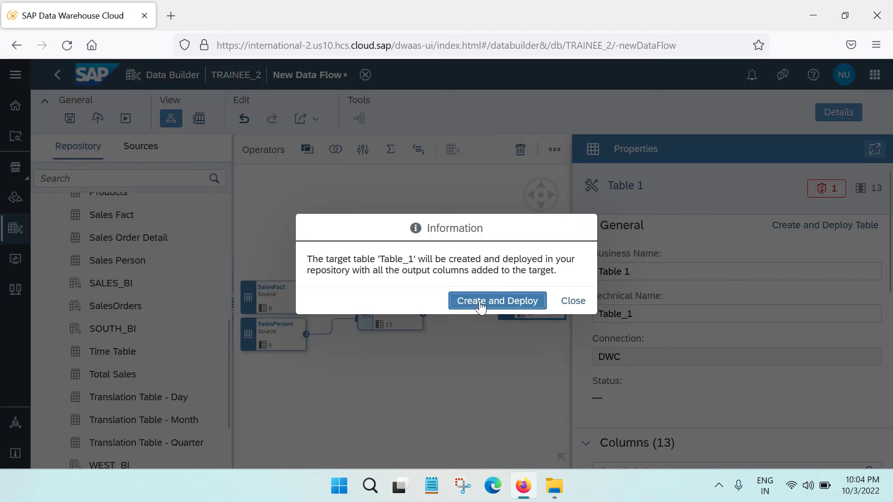
left_click(480, 305)
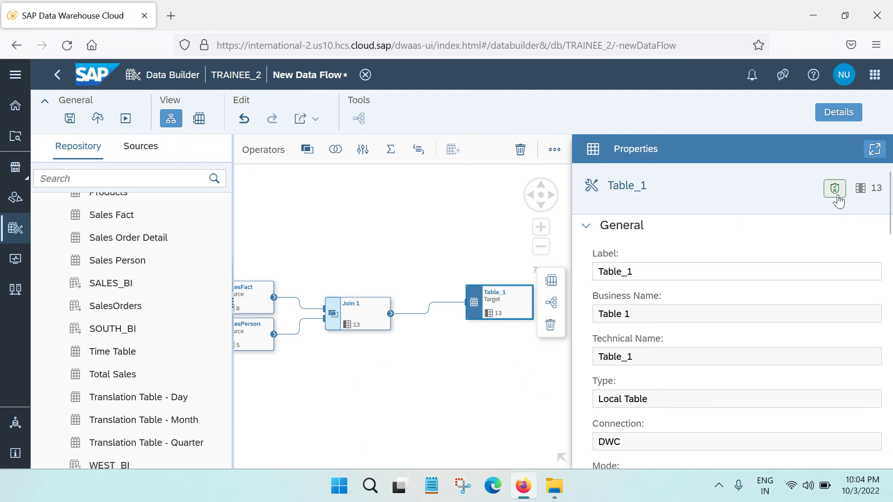
left_click(464, 250)
left_click(832, 113)
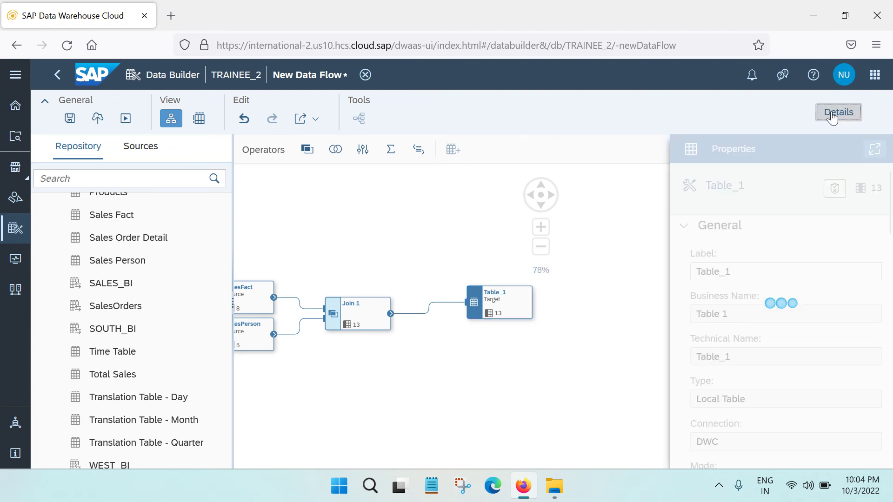
- Save the data flow with the business name Data Flow 1 and technical name Data_Flow_1, and deploy it
left_click(69, 118)
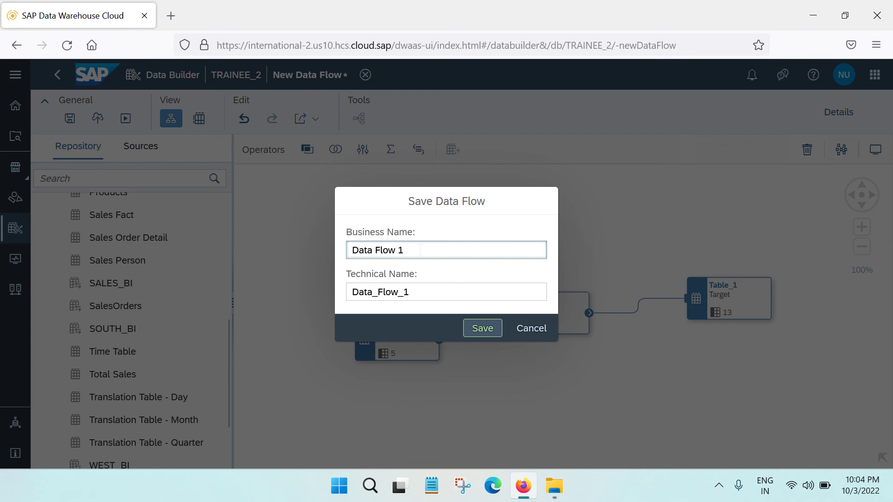
left_click(484, 324)
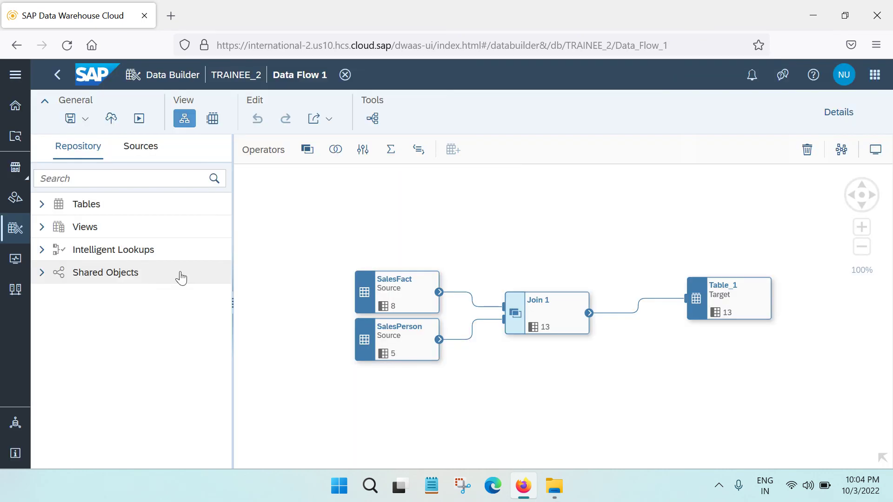
left_click(112, 119)
- Check the deployment notification for the data flow and clear all notifications
left_click(752, 74)
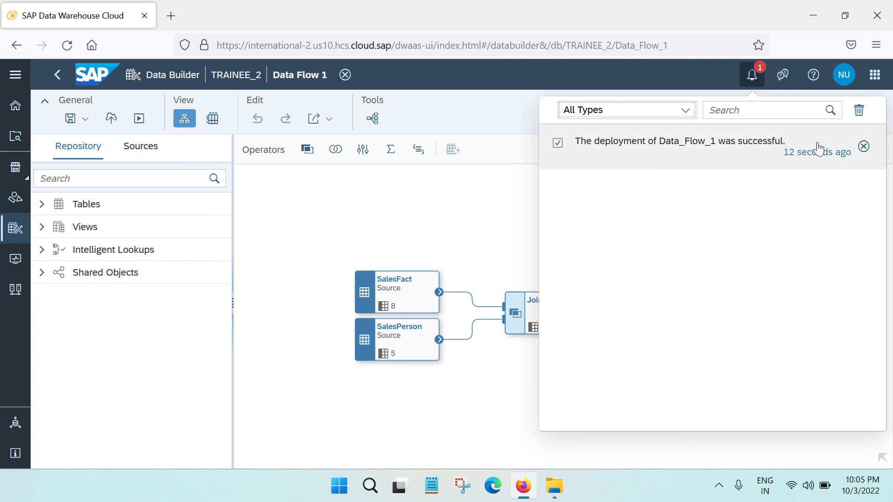
left_click(859, 111)
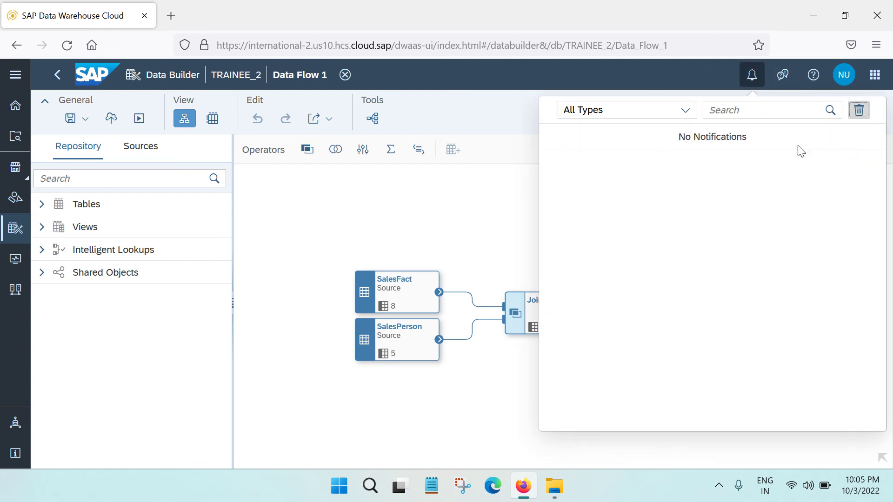
left_click(493, 223)
- Preview the data of the Table_1 target and close the preview
left_click(749, 299)
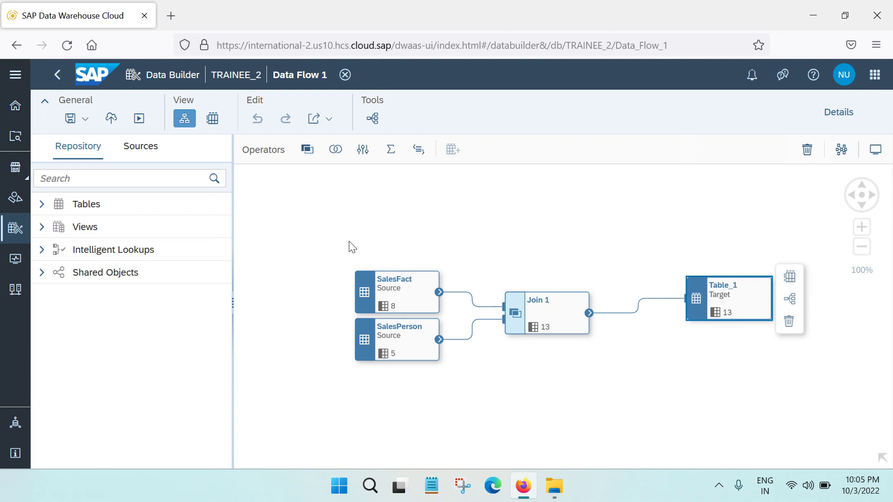
left_click(213, 119)
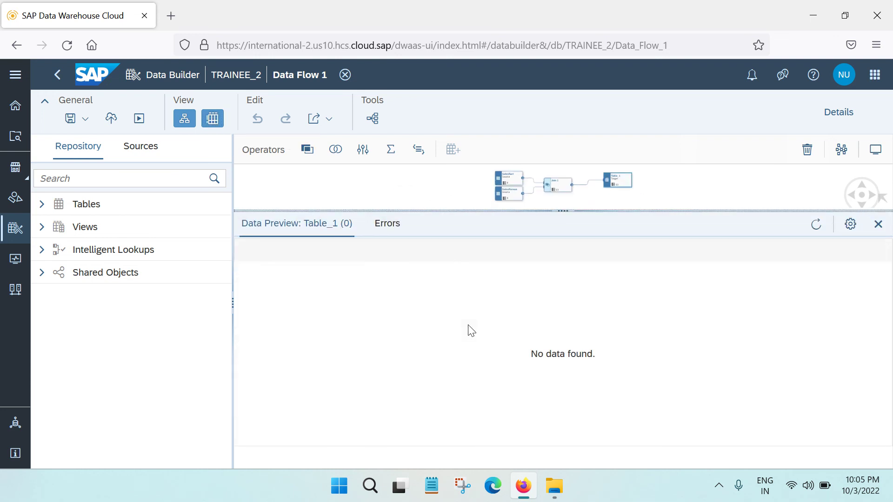
left_click(878, 224)
left_click(716, 312)
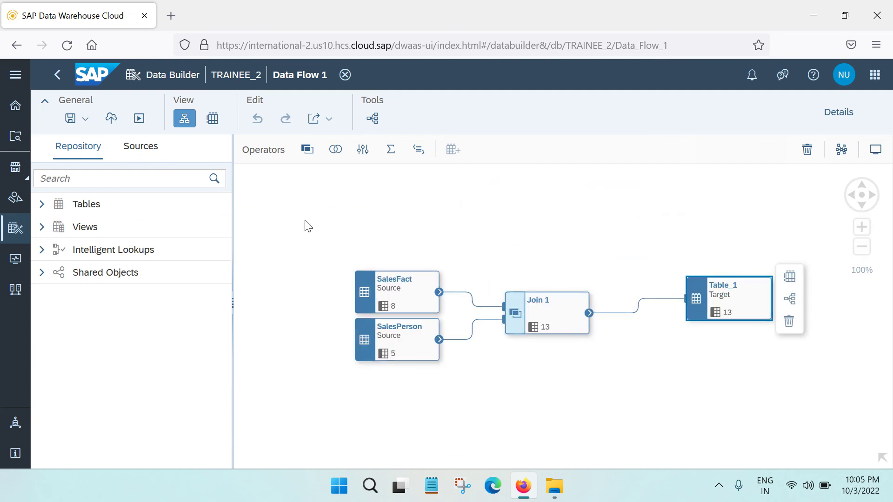
left_click(214, 120)
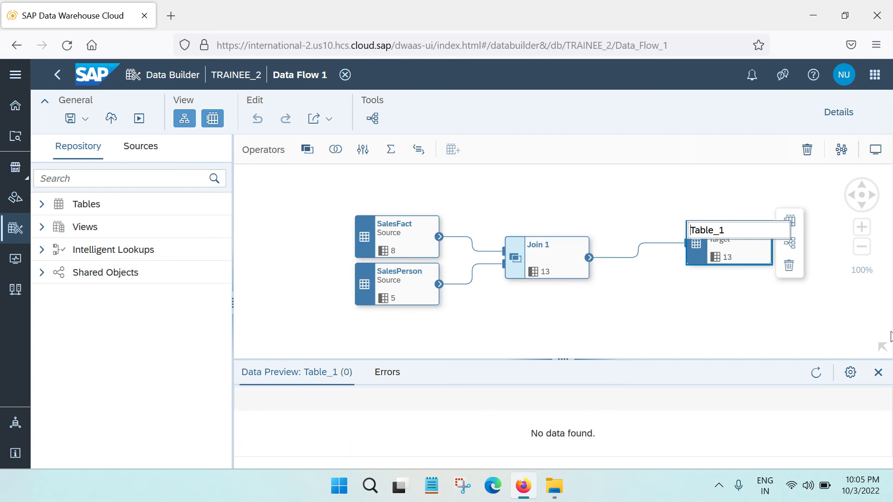
left_click(879, 372)
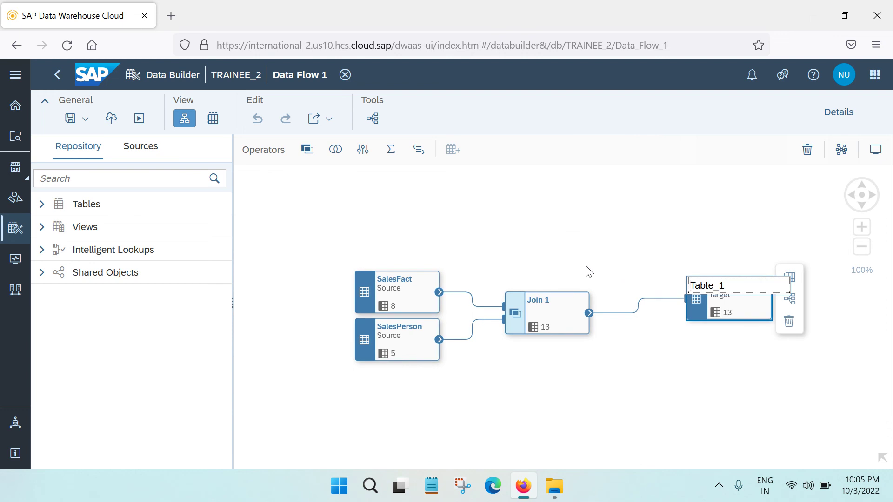
- Run Data Flow 1 and refresh its run status in the properties
left_click(138, 119)
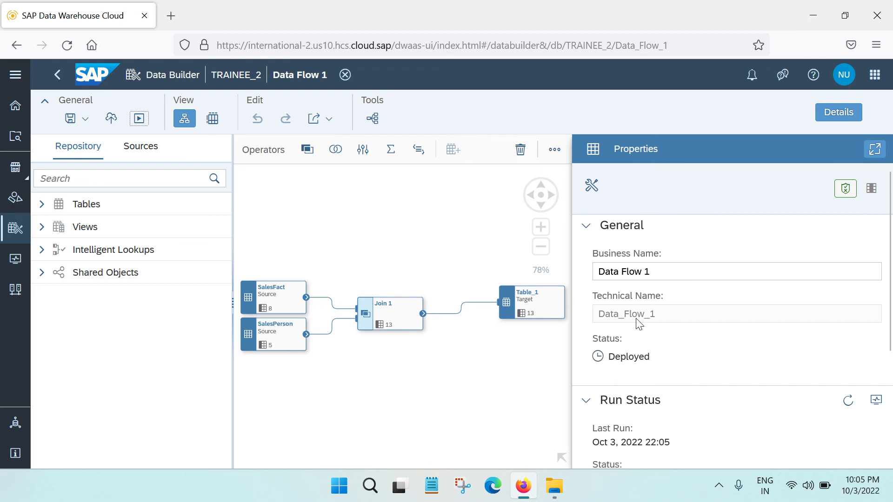
scroll(775, 300, "down", 3)
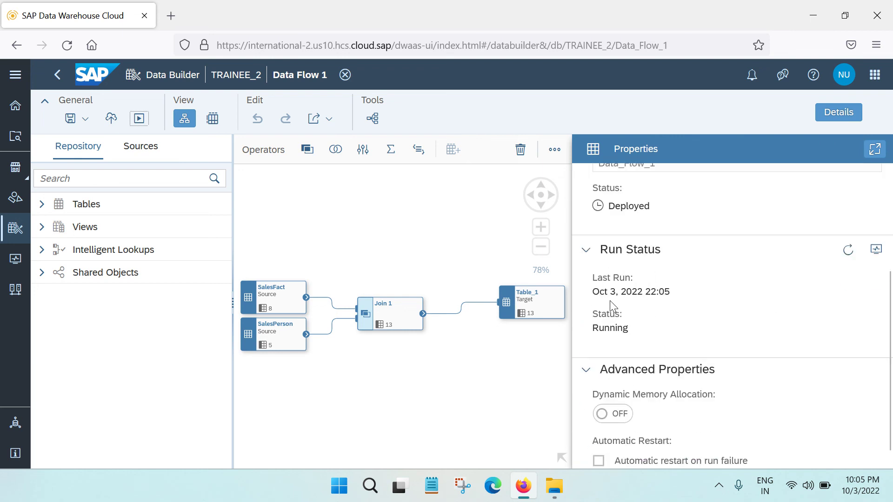
scroll(633, 346, "down", 1)
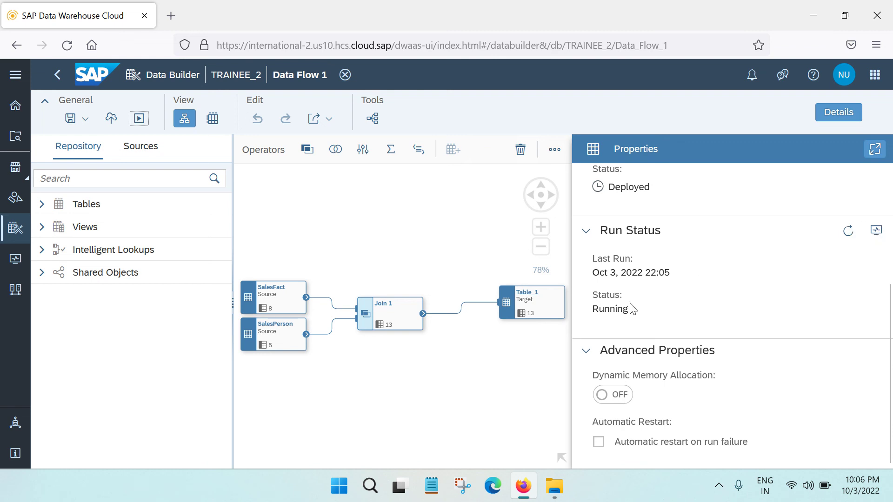
left_click(847, 230)
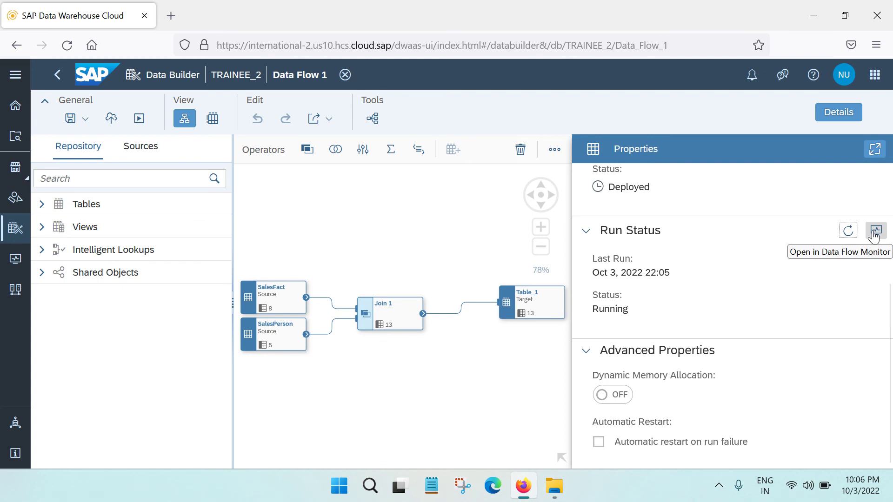
- Open the run in the Data Flow Monitor, read through its run messages, and close the run details
left_click(15, 74)
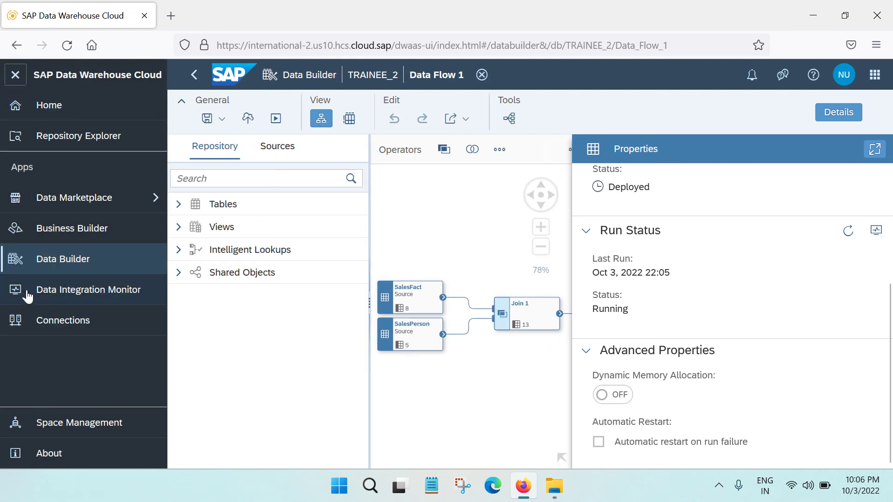
left_click(876, 235)
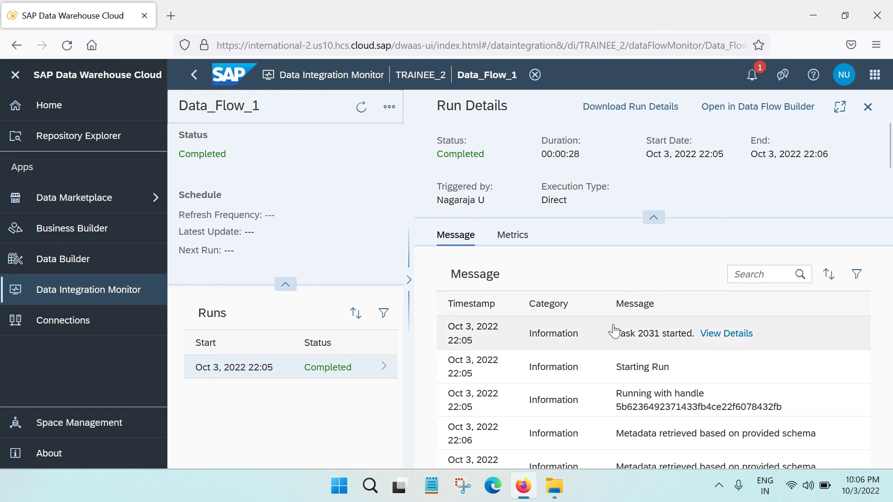
scroll(614, 328, "down", 2)
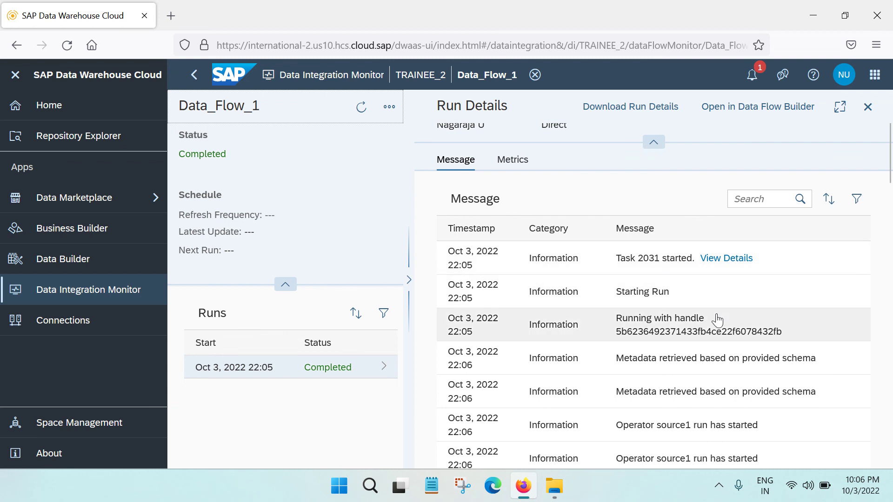
scroll(614, 279, "down", 3)
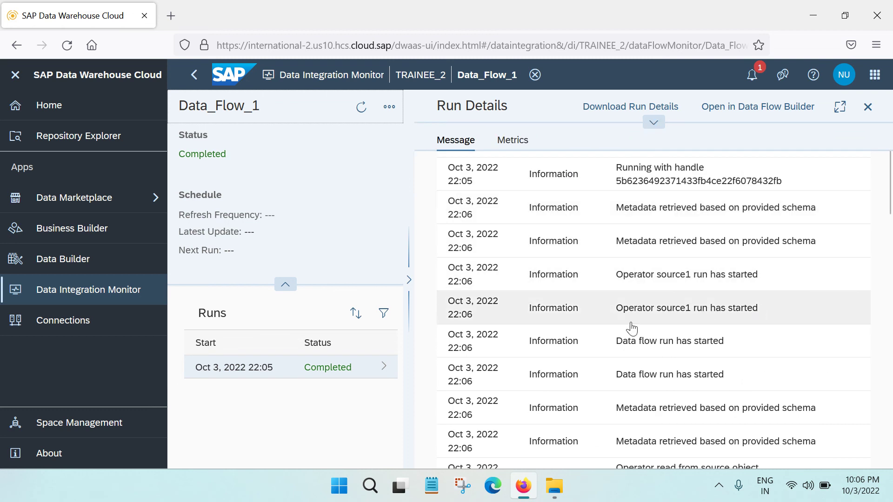
scroll(781, 323, "down", 3)
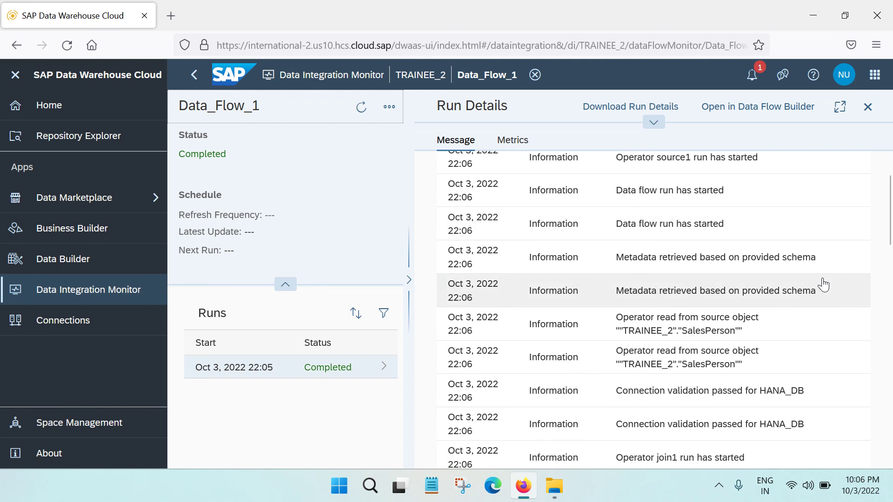
scroll(821, 283, "down", 4)
scroll(820, 283, "down", 10)
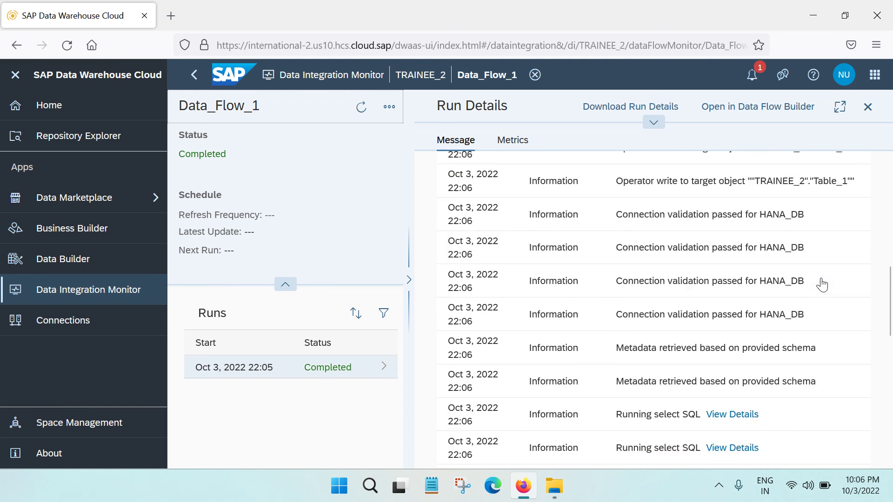
scroll(706, 290, "up", 8)
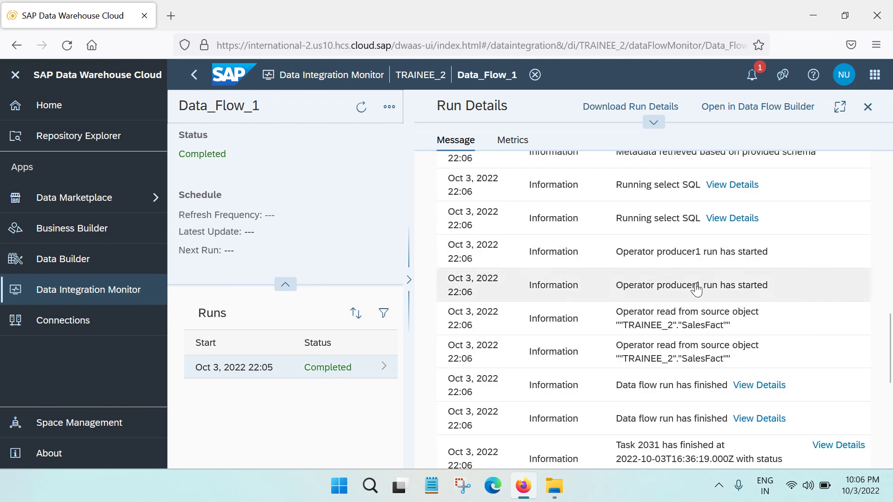
left_click(868, 107)
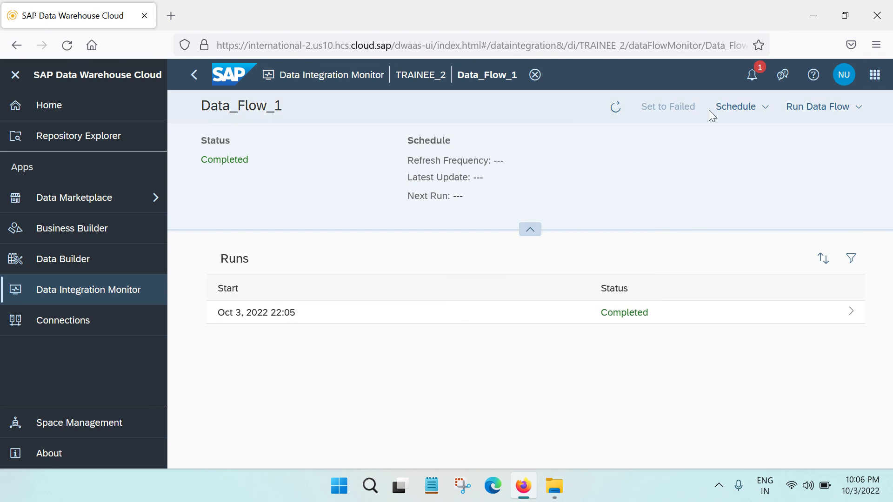
left_click(831, 112)
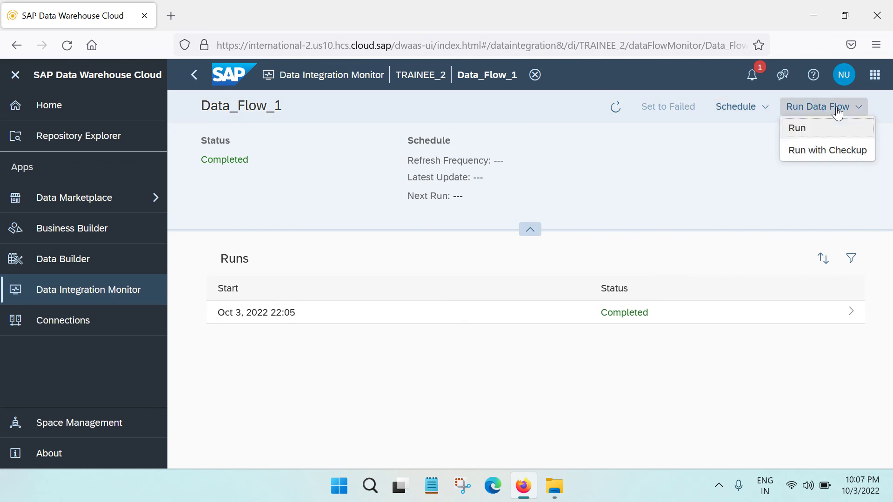
left_click(819, 160)
left_click(764, 112)
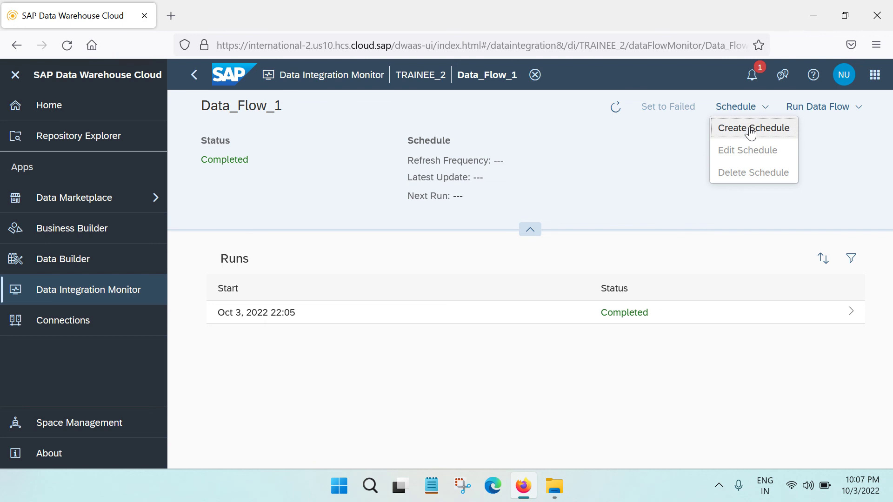
left_click(860, 113)
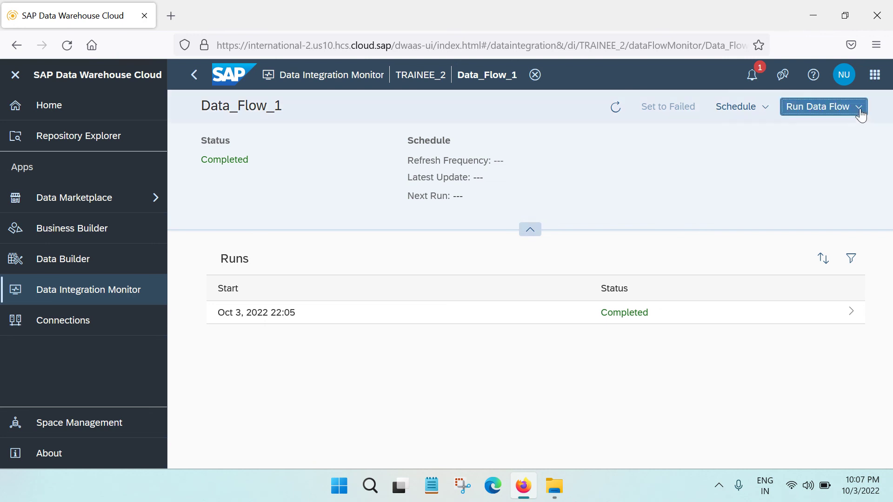
left_click(651, 174)
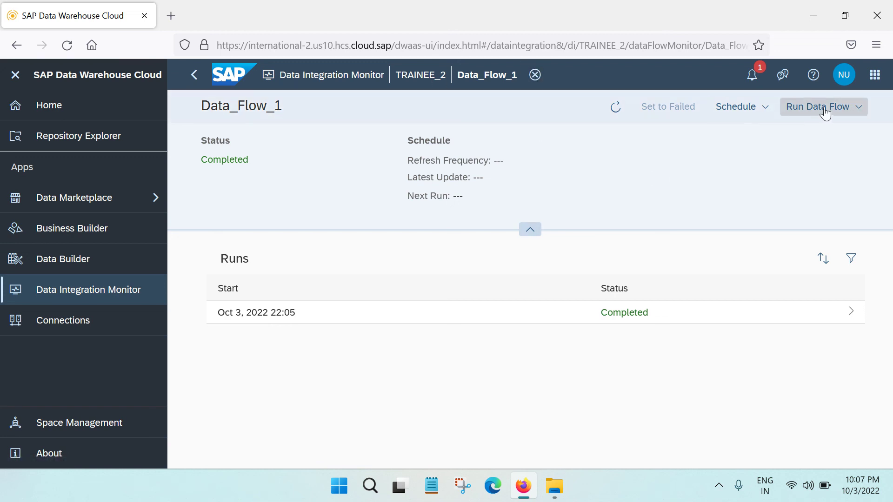
- Return to Data Flow 1 in the Data Builder, preview the data of the Table_1 target, and hide the repository and sources browser
left_click(194, 75)
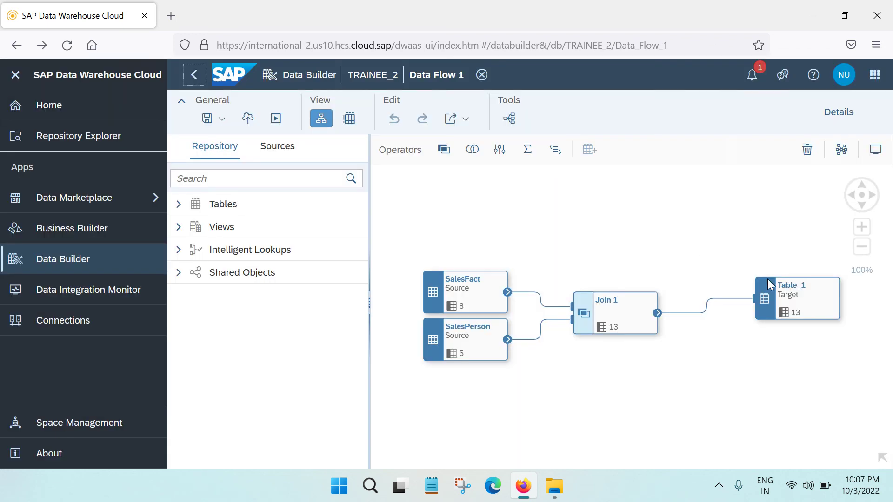
left_click(804, 287)
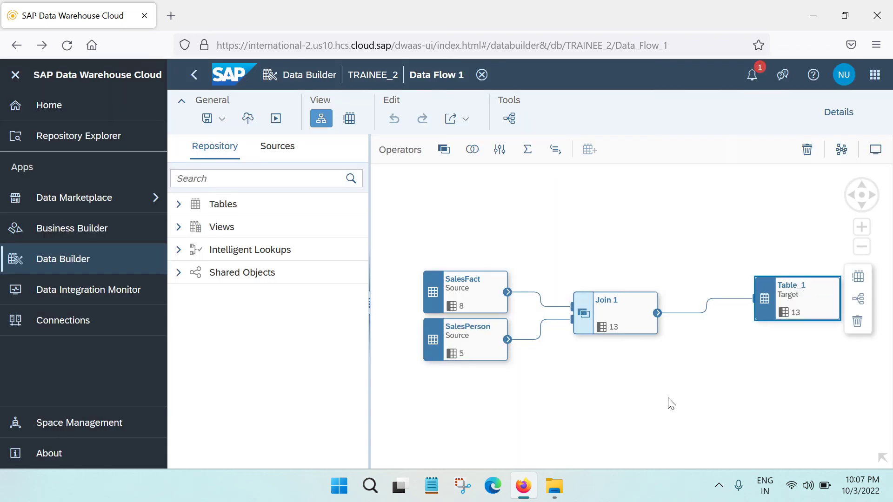
left_click(349, 119)
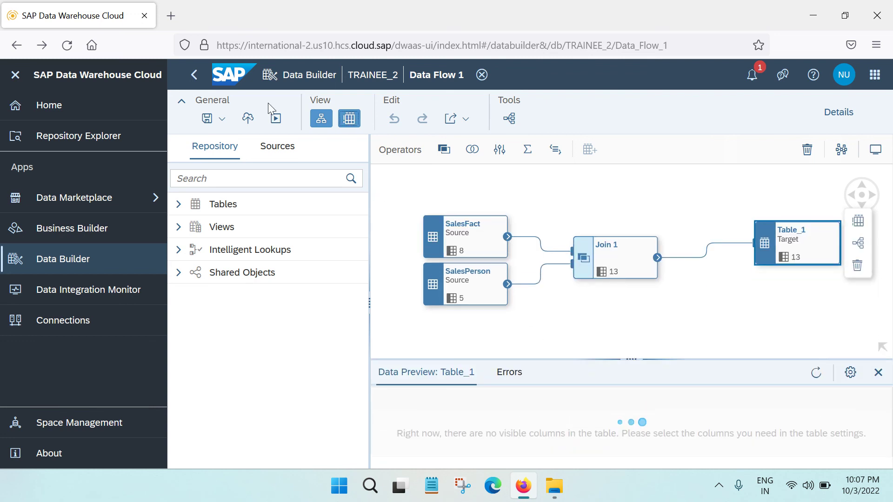
left_click(321, 118)
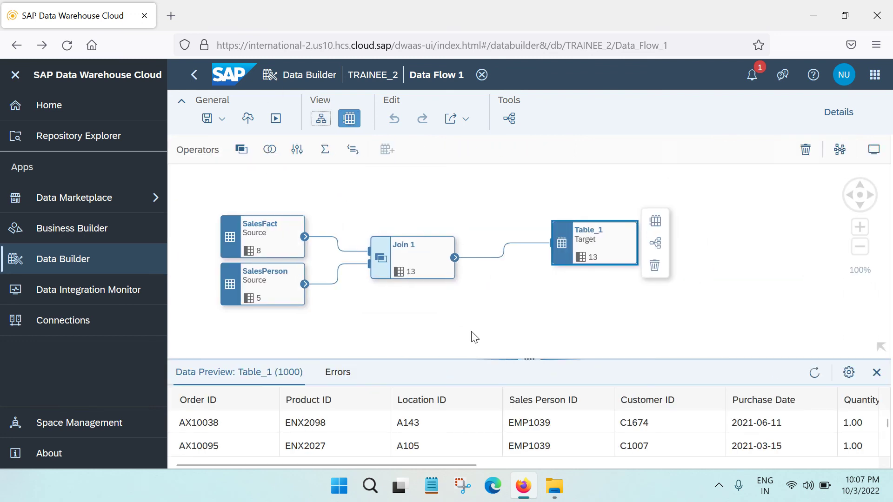
- Enlarge the data preview, look through the loaded Table_1 records, and close the preview
left_click_drag(516, 354, 516, 255)
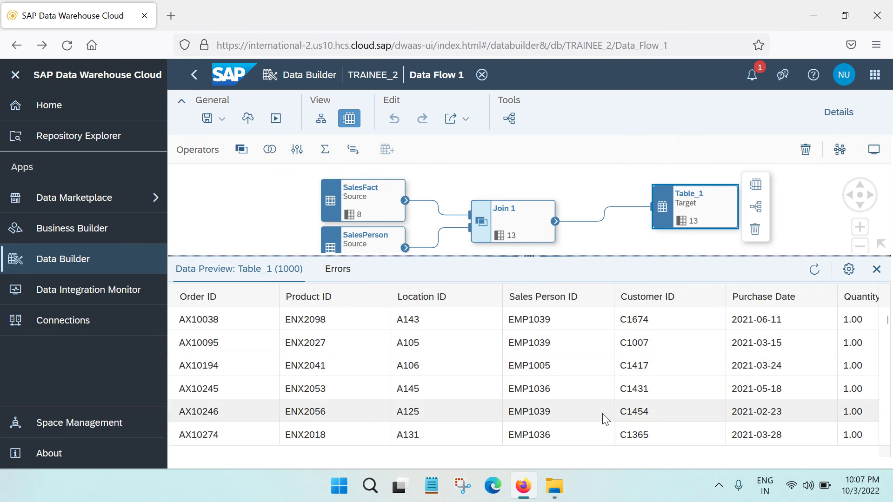
scroll(424, 322, "down", 5)
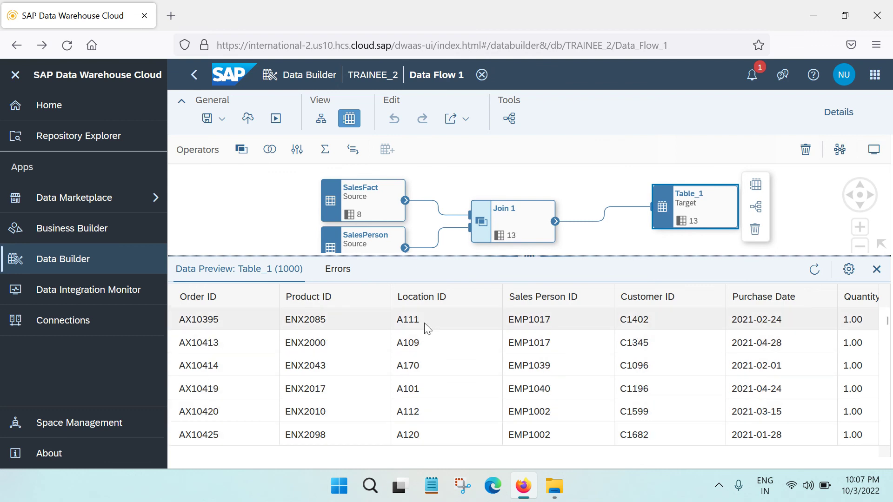
scroll(487, 338, "down", 5)
scroll(487, 338, "down", 5)
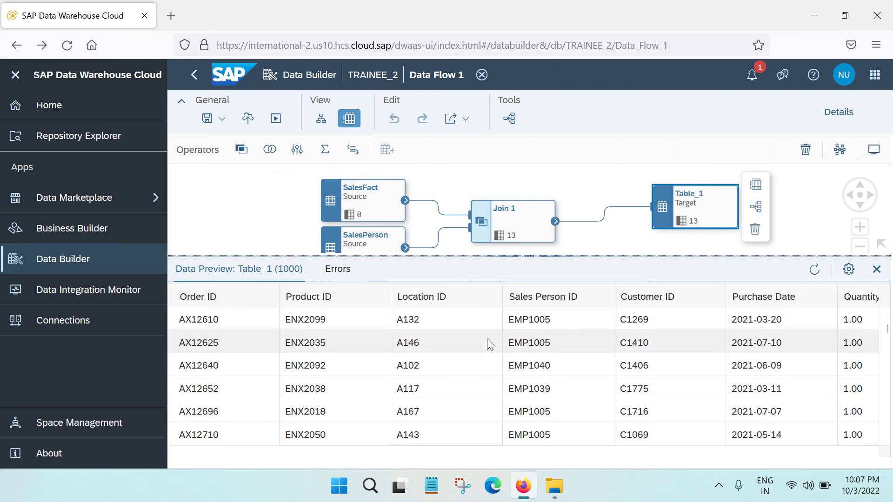
left_click(876, 269)
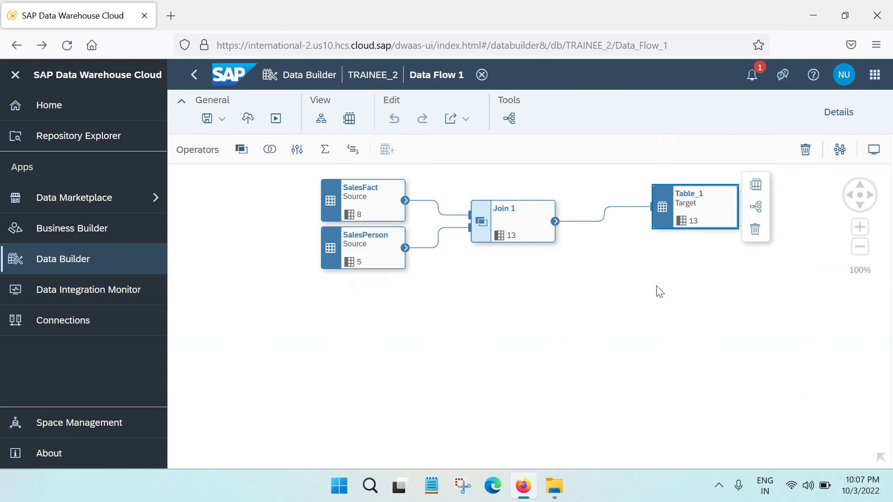